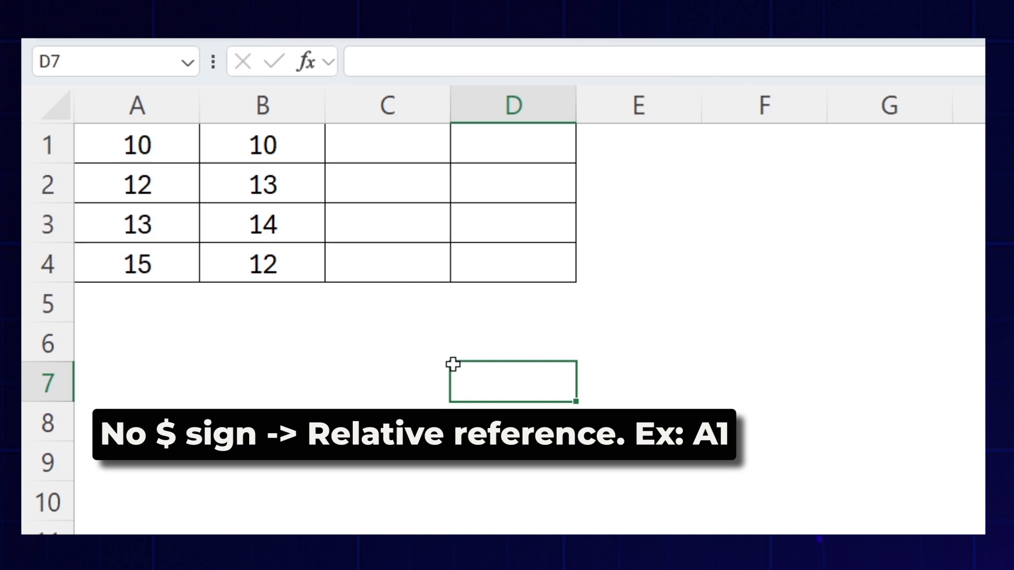
- Examine the paired values in columns A and B, row by row from row 1 to row 3
{"action": "left_click", "coordinate": [193, 105]}
{"action": "left_click", "coordinate": [249, 106]}
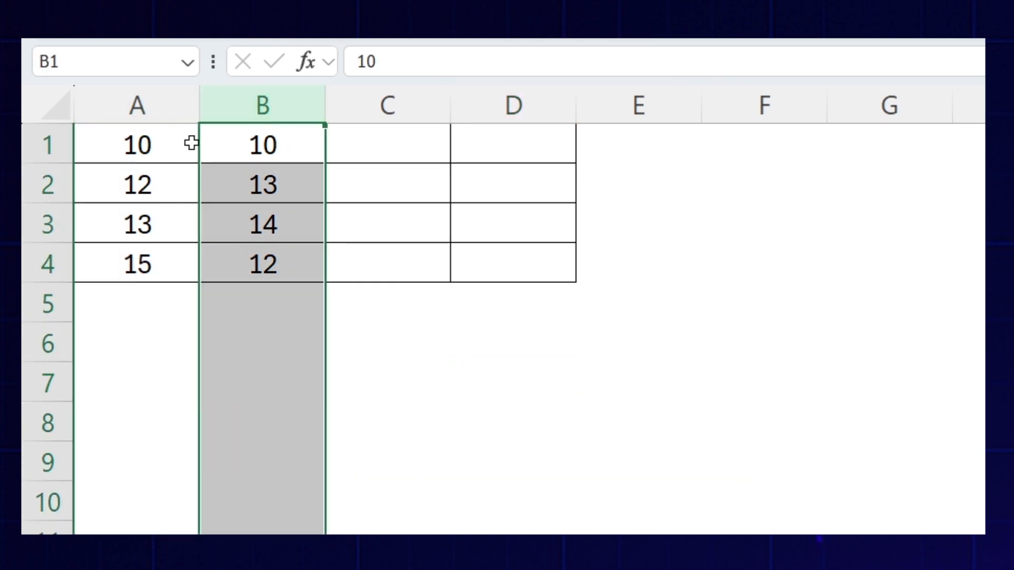
{"action": "left_click", "coordinate": [154, 149]}
{"action": "left_click", "coordinate": [238, 151]}
{"action": "left_click", "coordinate": [178, 172]}
{"action": "left_click", "coordinate": [228, 185]}
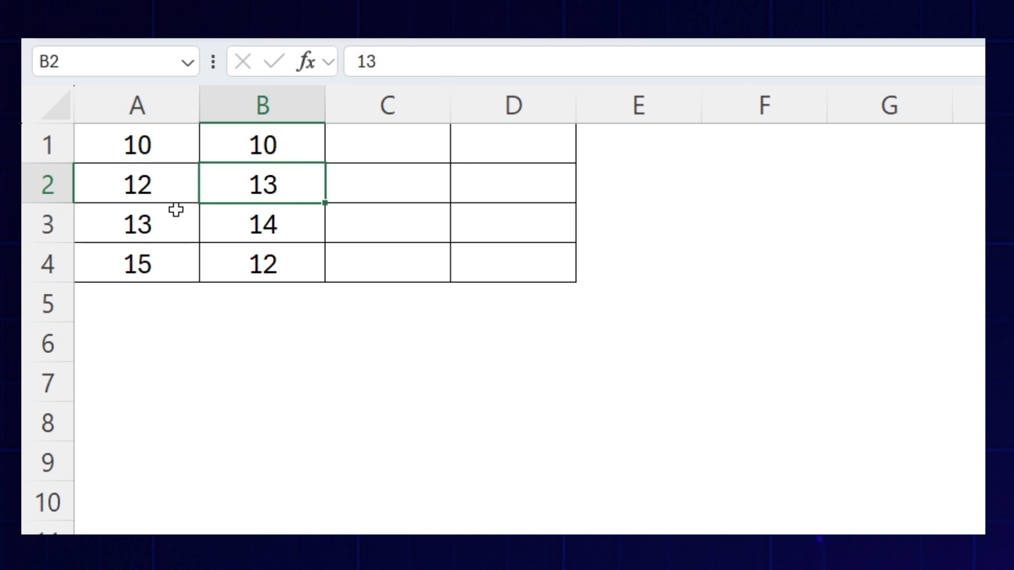
{"action": "left_click", "coordinate": [179, 213]}
{"action": "left_click", "coordinate": [211, 221]}
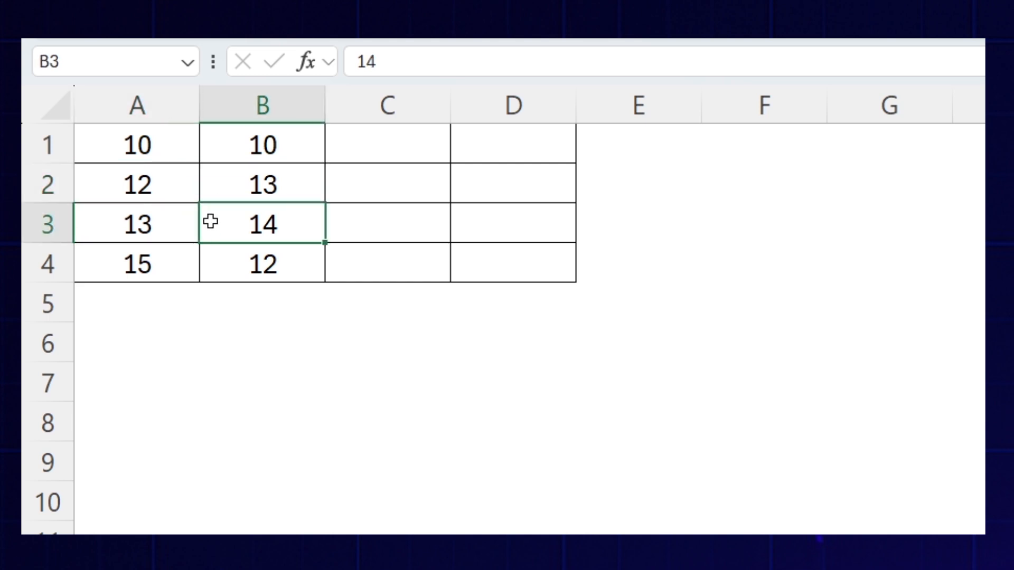
- Enter the relative formula =A1*B1 in C1 and fill it down to C4
{"action": "left_click", "coordinate": [390, 150]}
{"action": "type", "text": "="}
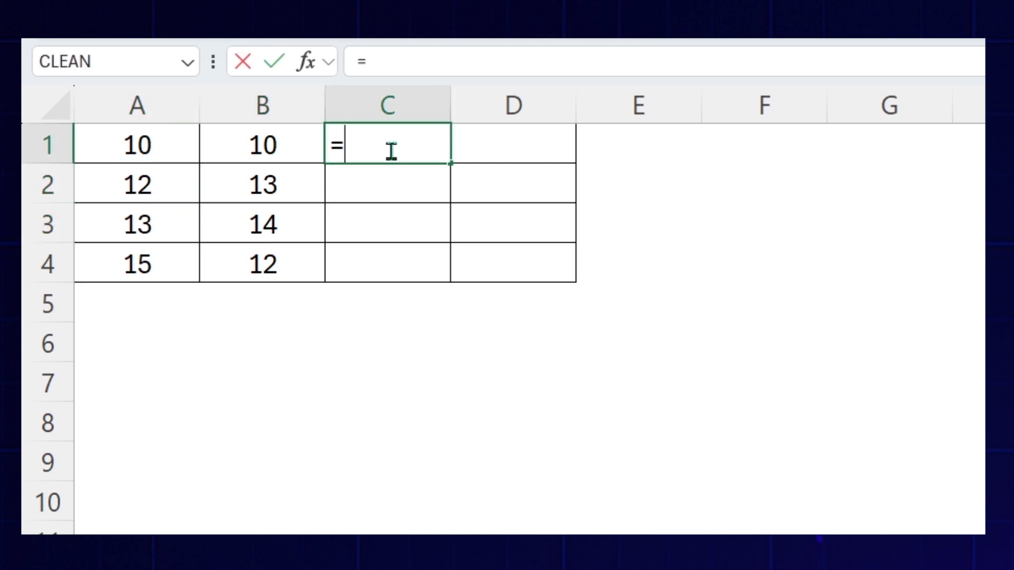
{"action": "key", "text": "Left"}
{"action": "key", "text": "Left"}
{"action": "type", "text": "*"}
{"action": "key", "text": "Left"}
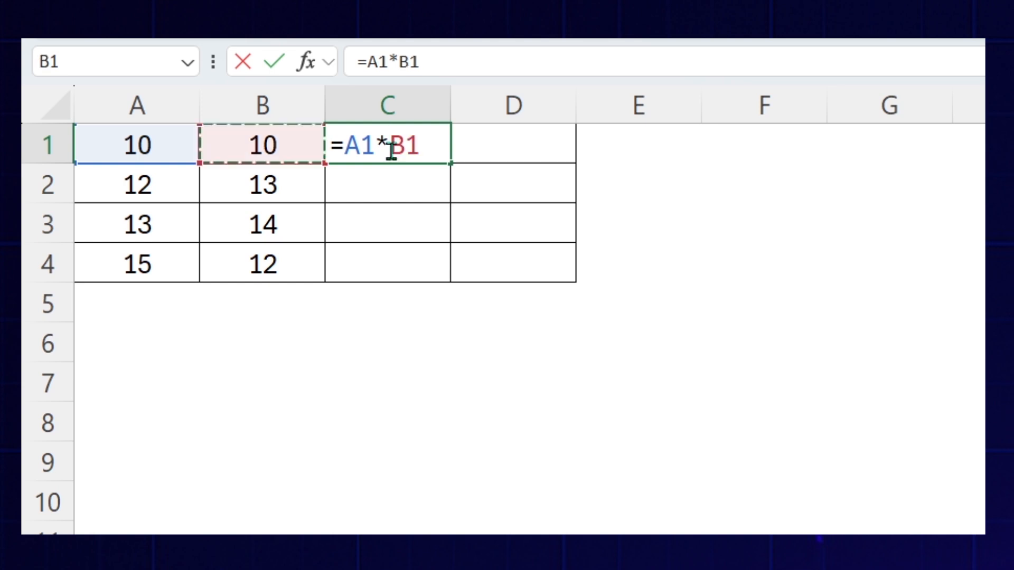
{"action": "key", "text": "Return"}
{"action": "left_click", "coordinate": [390, 150]}
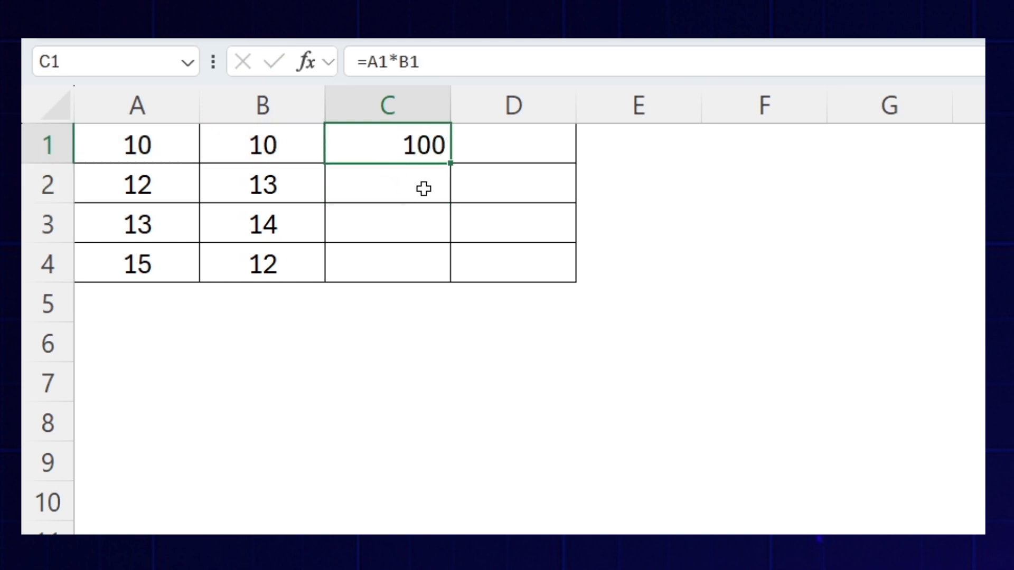
{"action": "left_click_drag", "start_coordinate": [450, 162], "coordinate": [421, 296]}
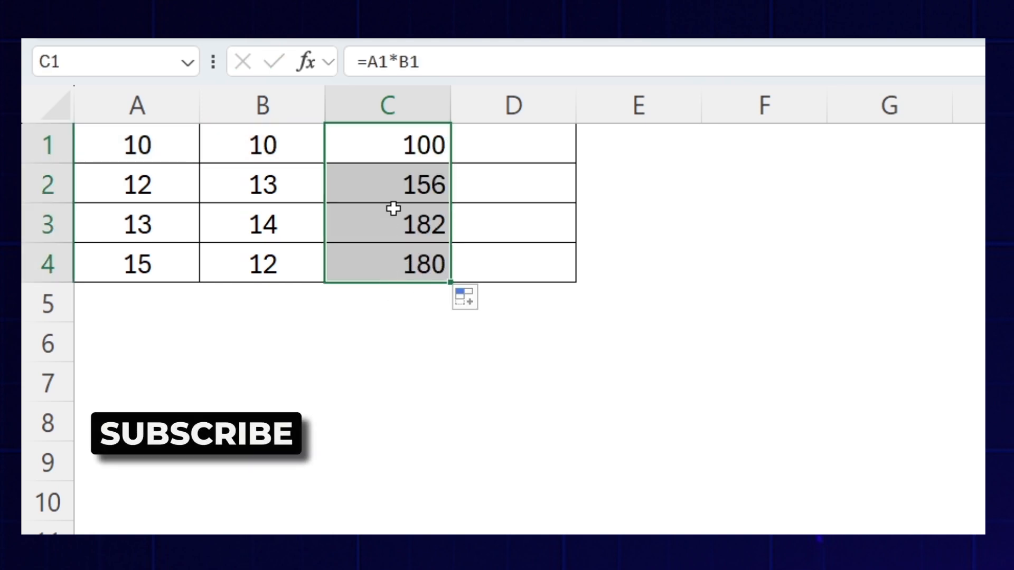
- Inspect the formulas copied into C2 through C4 and the column A and B cells they refer to
{"action": "left_click", "coordinate": [394, 188]}
{"action": "double_click", "coordinate": [394, 188]}
{"action": "left_click", "coordinate": [217, 184]}
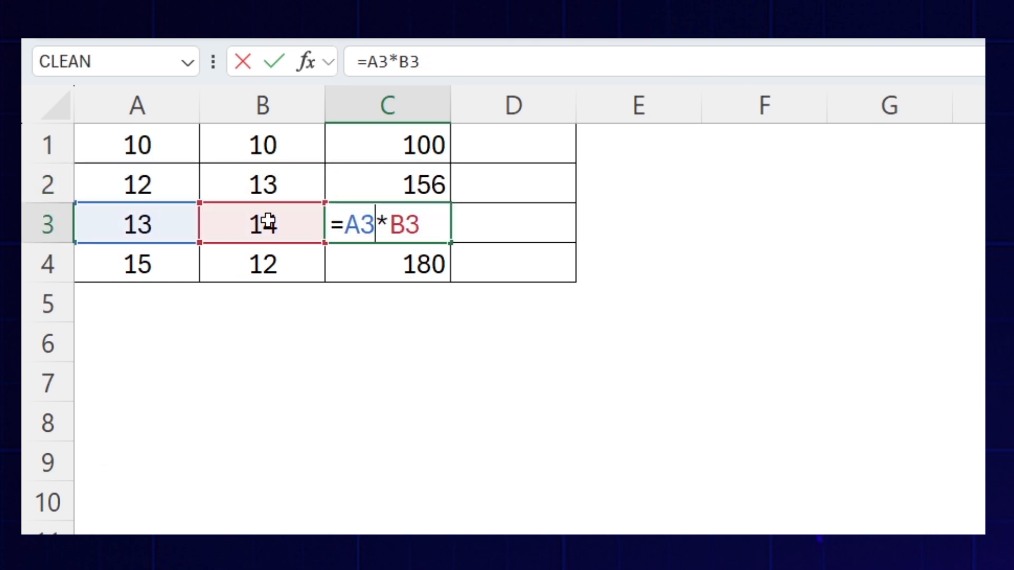
{"action": "key", "text": "Escape"}
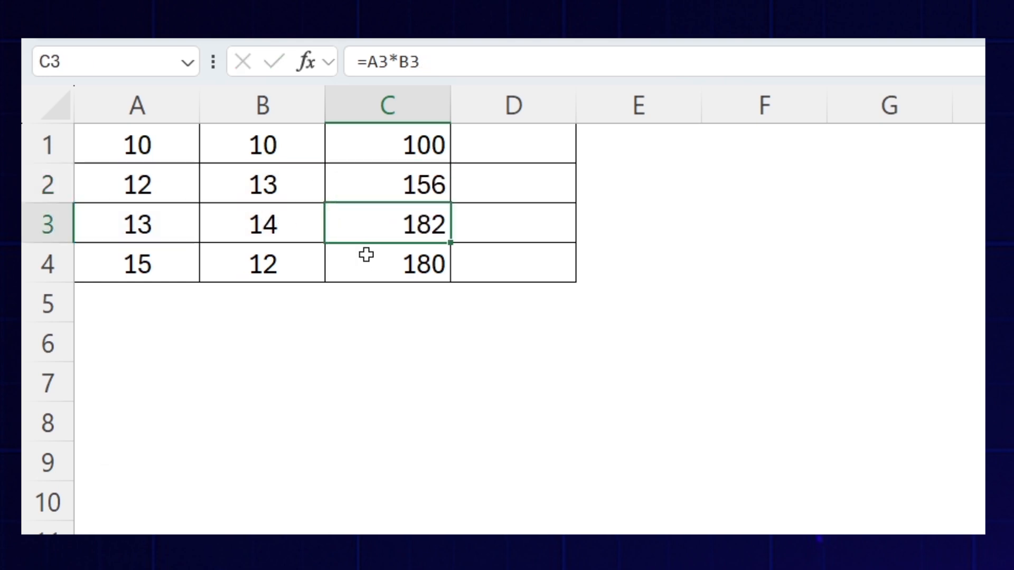
{"action": "double_click", "coordinate": [367, 259]}
{"action": "key", "text": "Escape"}
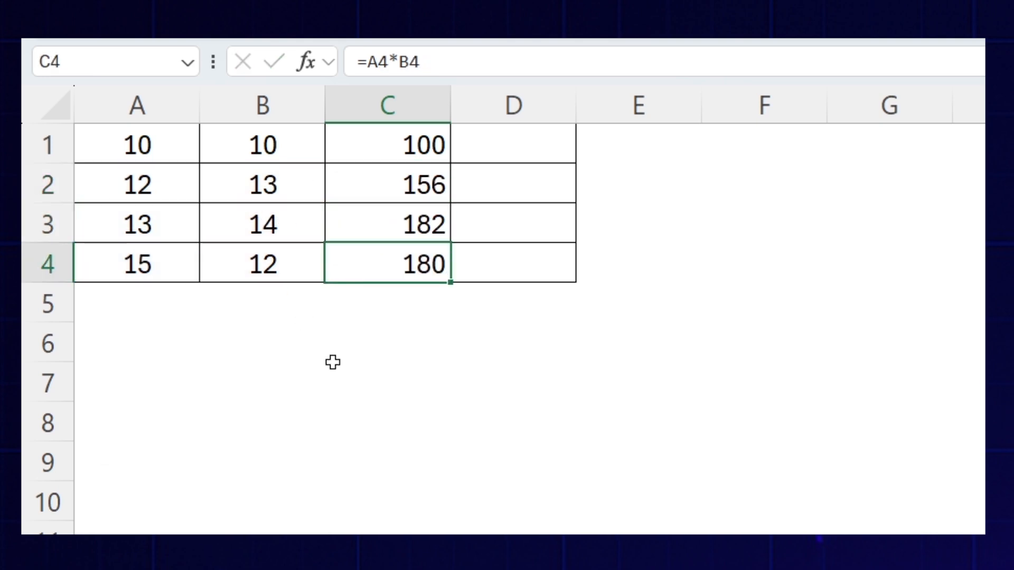
{"action": "left_click", "coordinate": [247, 365]}
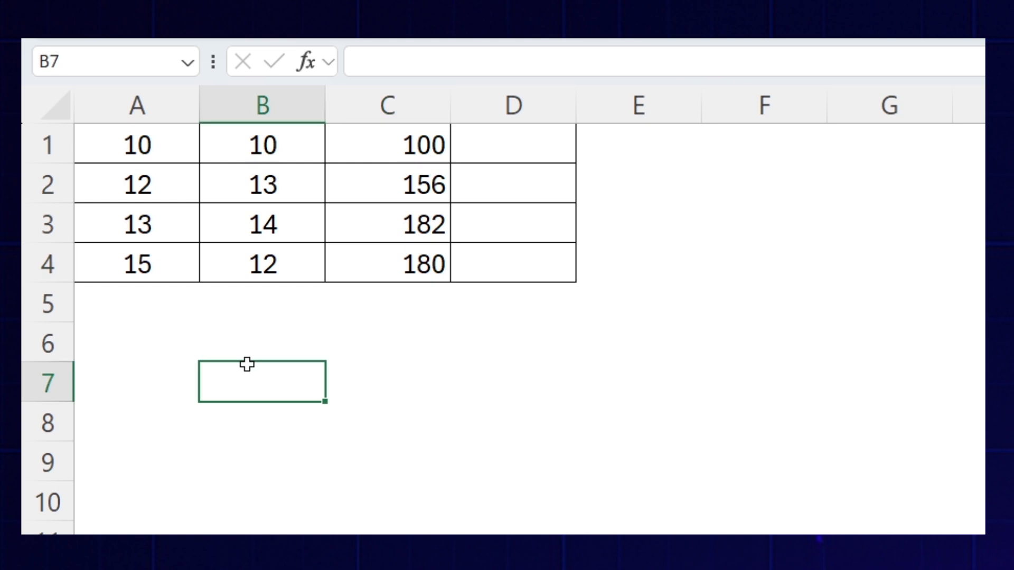
{"action": "left_click_drag", "start_coordinate": [276, 146], "coordinate": [273, 265]}
{"action": "left_click", "coordinate": [154, 143]}
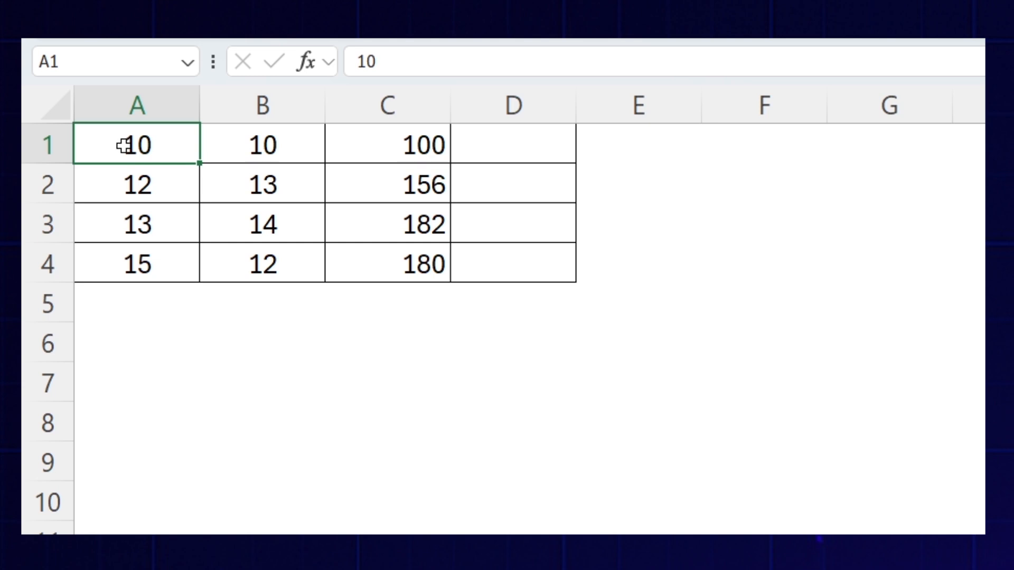
- Enter =$A$1*B1 in D1, with A1 as an absolute reference, and fill it down to D4
{"action": "left_click", "coordinate": [475, 143]}
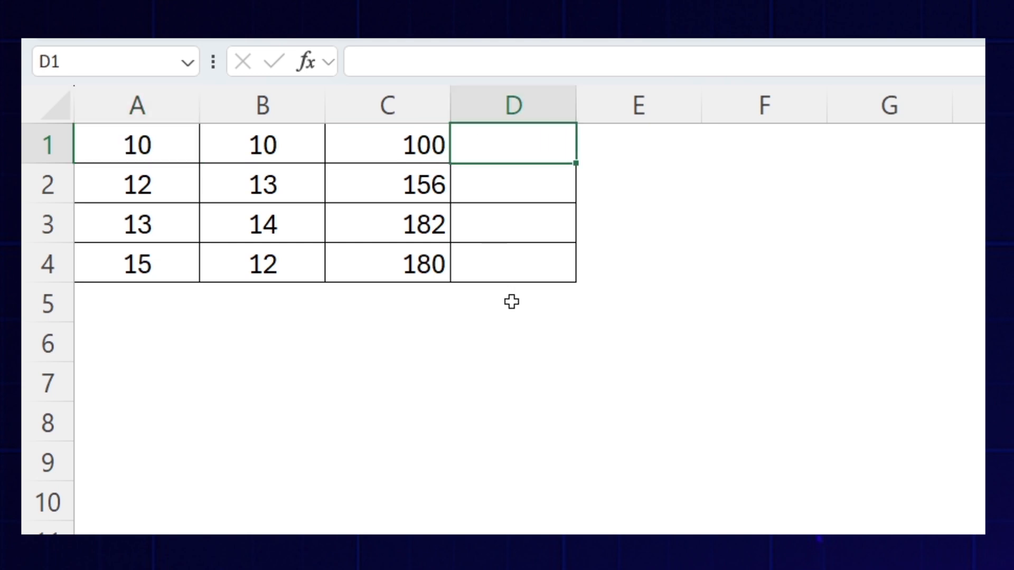
{"action": "type", "text": "="}
{"action": "key", "text": "Left"}
{"action": "key", "text": "Left"}
{"action": "key", "text": "Left"}
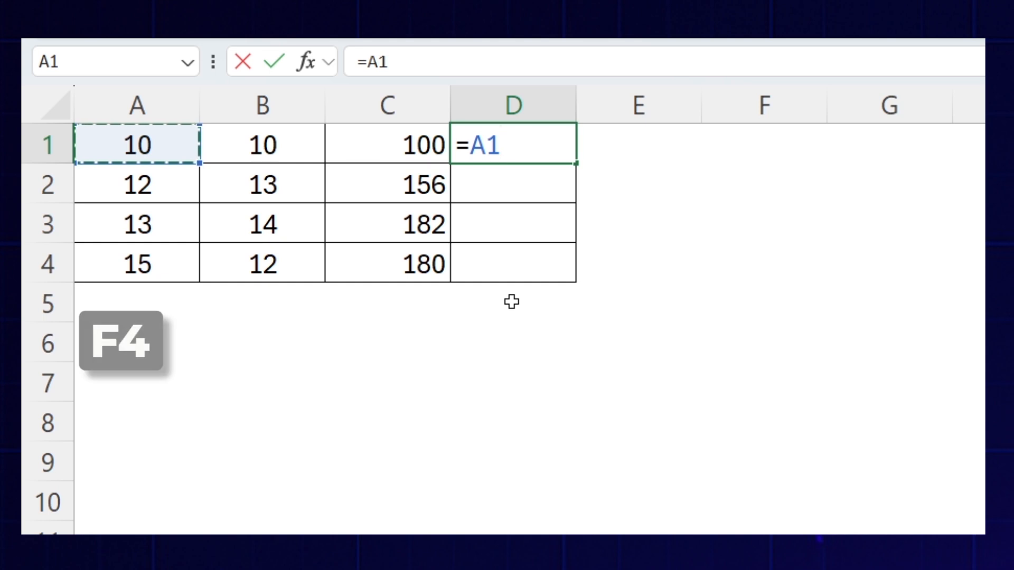
{"action": "key", "text": "F4"}
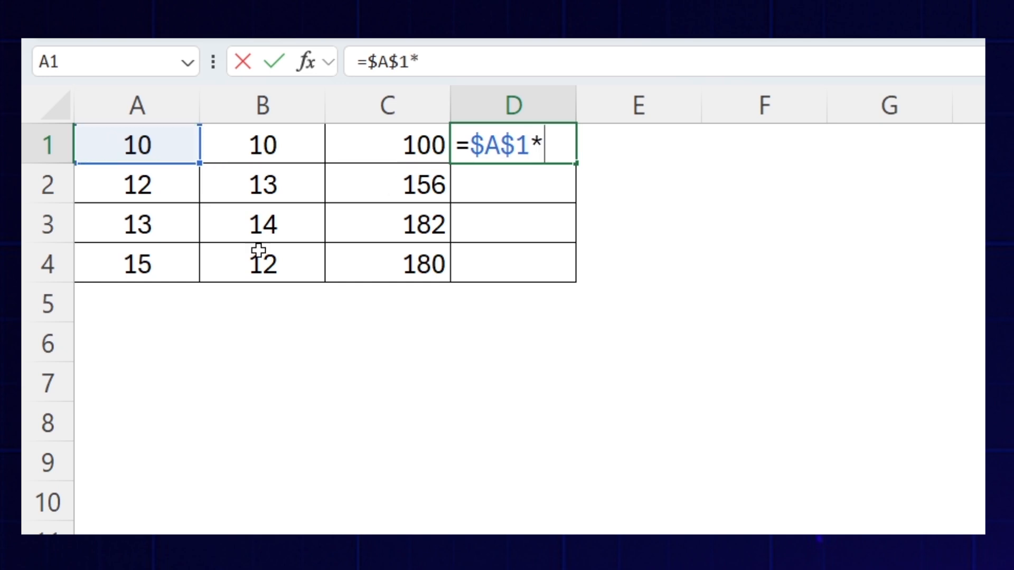
{"action": "left_click", "coordinate": [265, 144]}
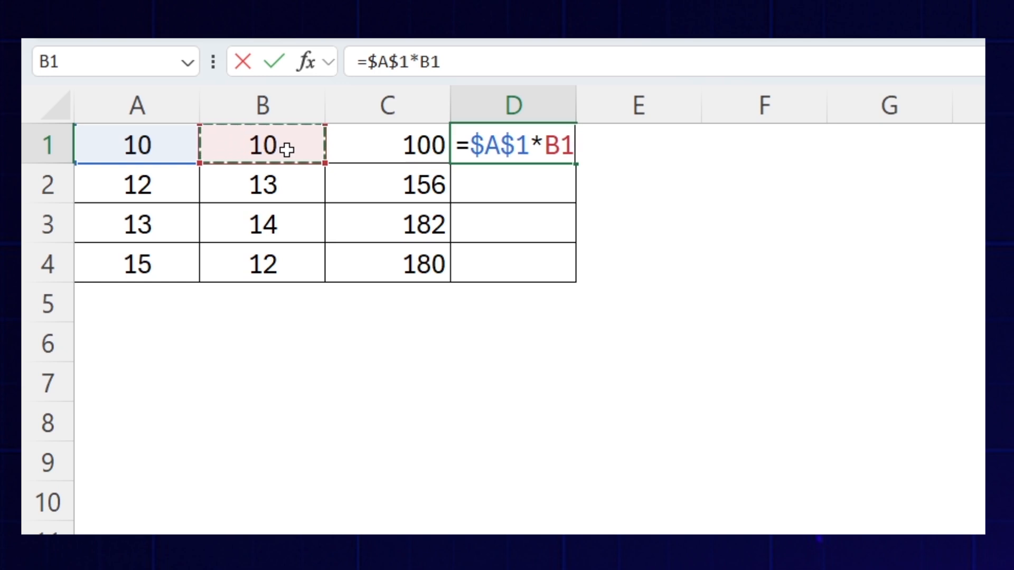
{"action": "key", "text": "Return"}
{"action": "left_click", "coordinate": [287, 150]}
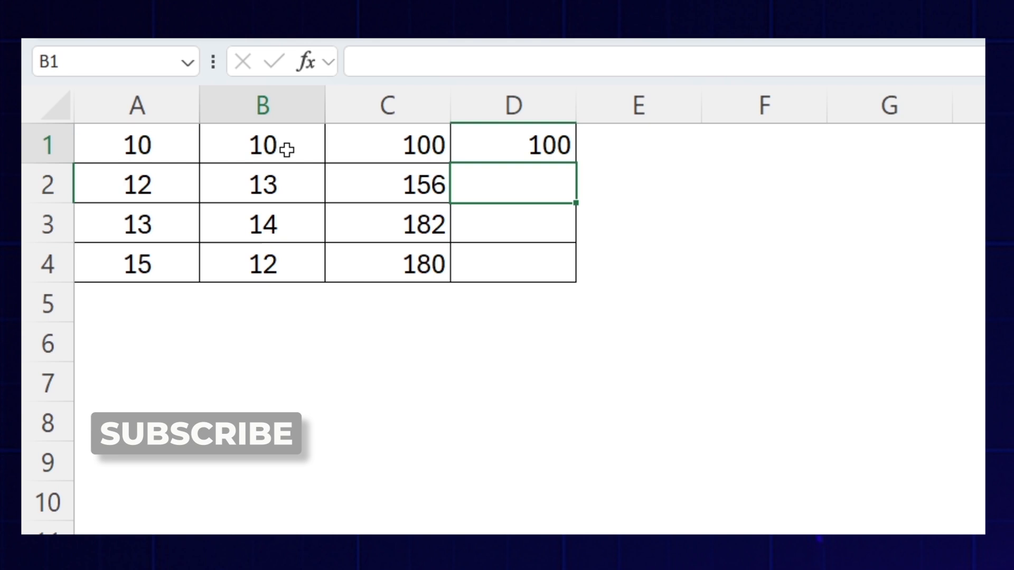
{"action": "left_click", "coordinate": [493, 153]}
{"action": "left_click_drag", "start_coordinate": [563, 165], "coordinate": [572, 266]}
- Compare columns C and D in rows 2 to 4 and inspect the cell references in the formulas of D2, D3 and D4
{"action": "left_click_drag", "start_coordinate": [389, 185], "coordinate": [412, 269]}
{"action": "left_click_drag", "start_coordinate": [500, 199], "coordinate": [502, 242]}
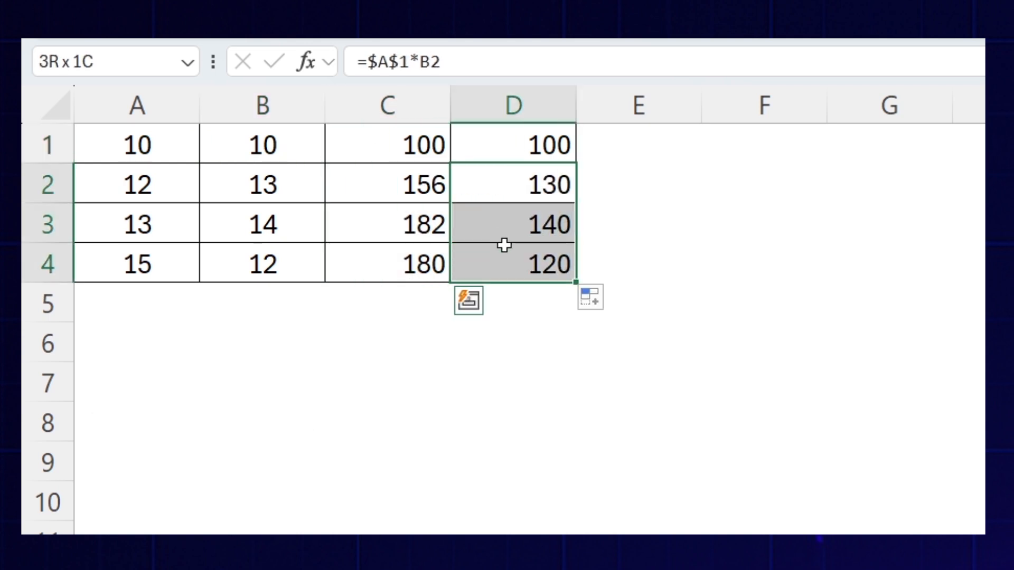
{"action": "double_click", "coordinate": [505, 186]}
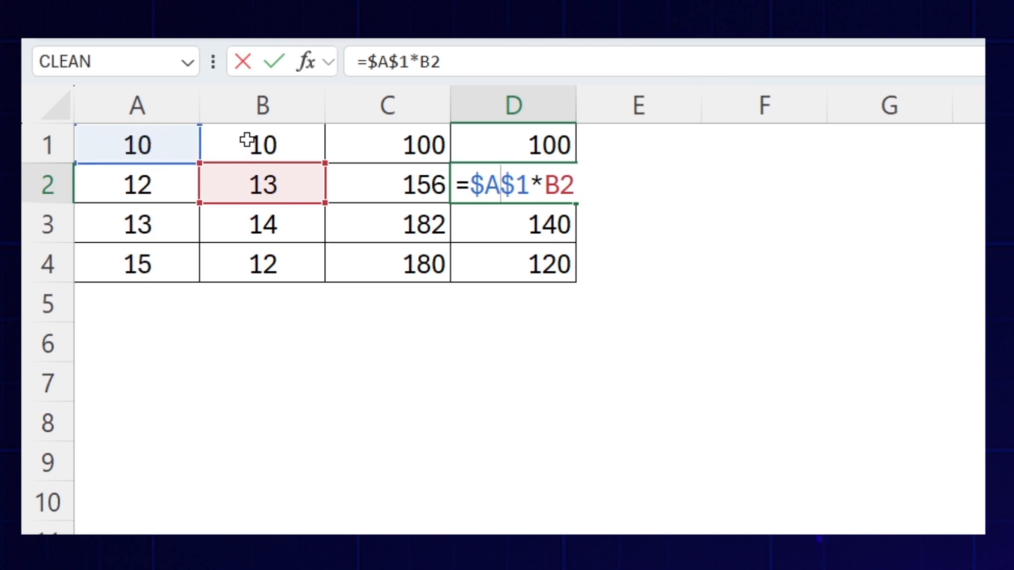
{"action": "key", "text": "Return"}
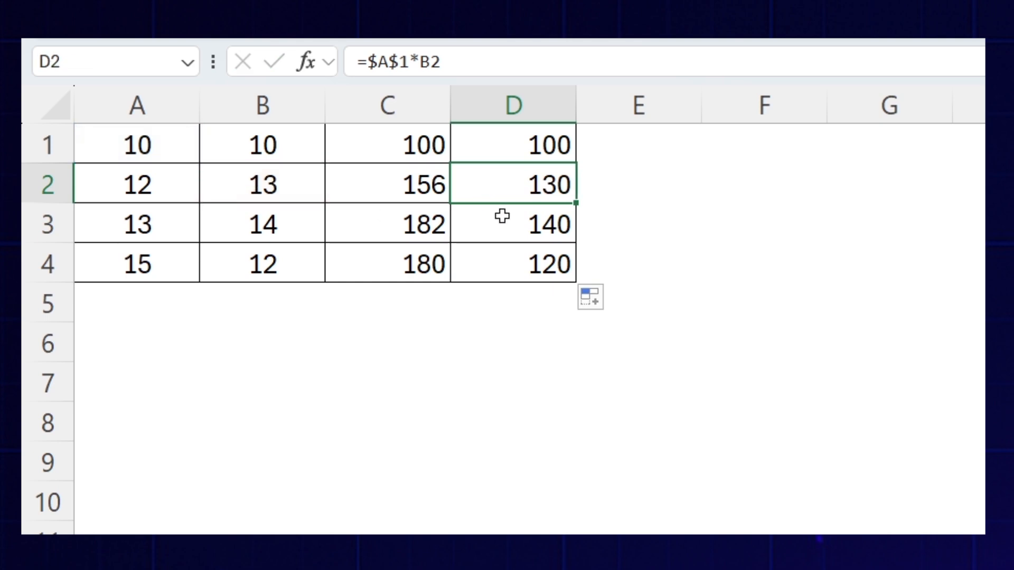
{"action": "double_click", "coordinate": [502, 217]}
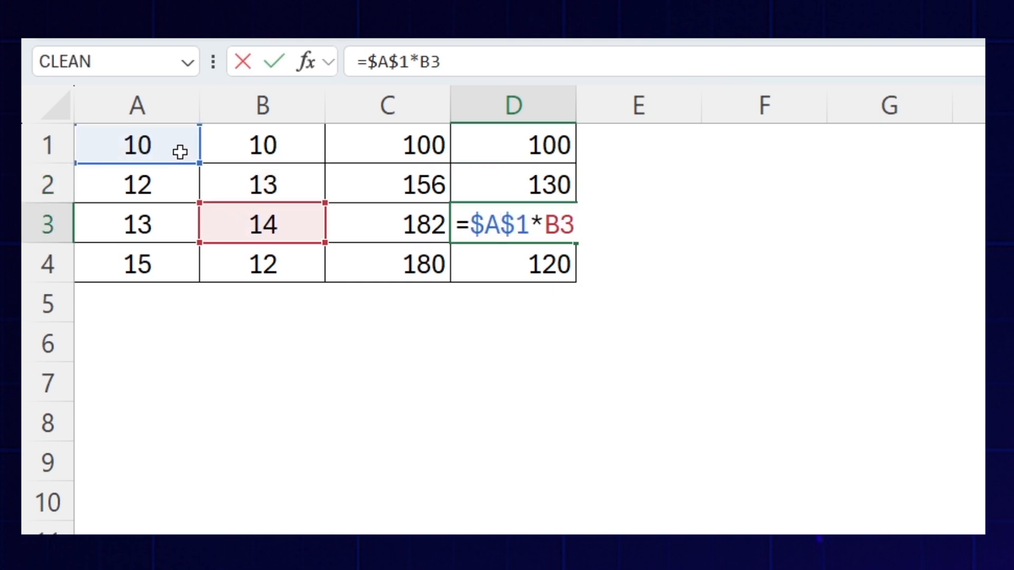
{"action": "key", "text": "Return"}
{"action": "double_click", "coordinate": [515, 264]}
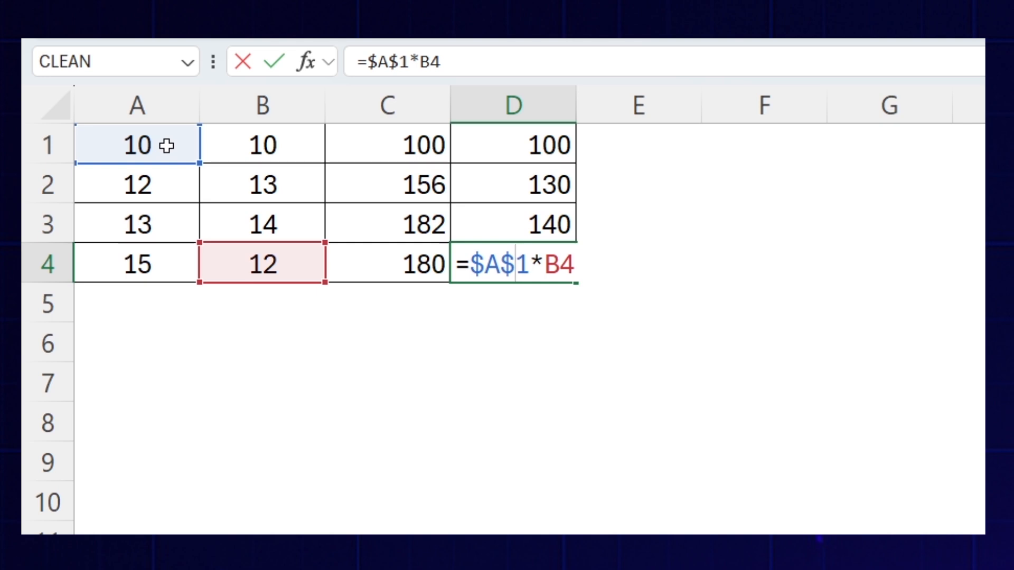
{"action": "key", "text": "ctrl+Return"}
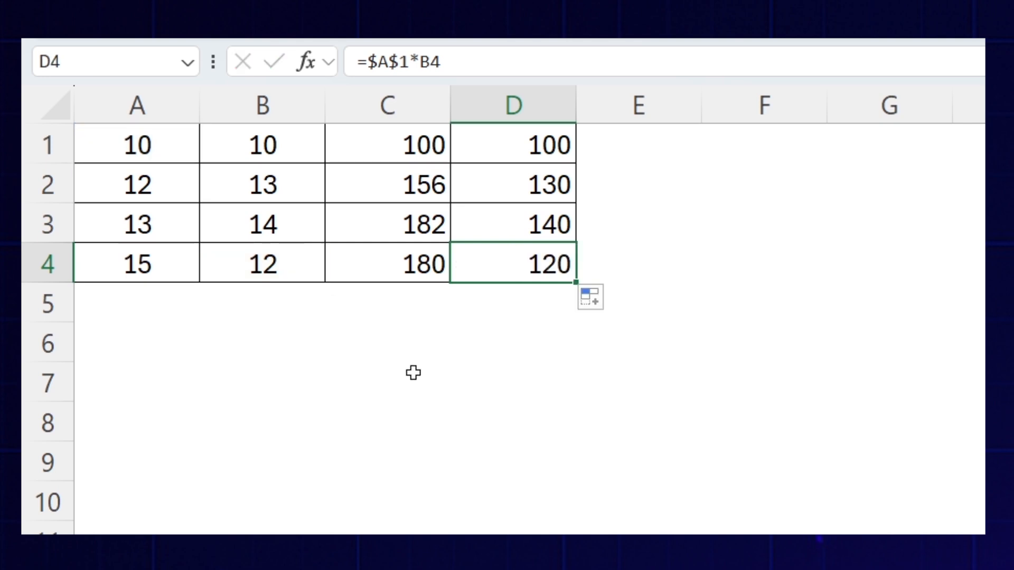
- Enter 10% in cell C6
{"action": "left_click", "coordinate": [391, 343]}
{"action": "type", "text": "10"}
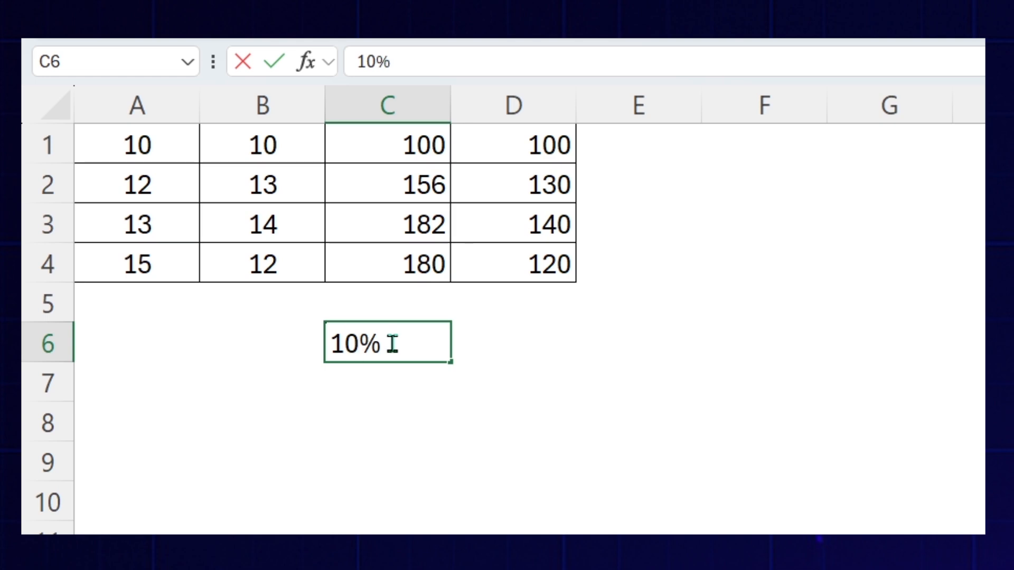
{"action": "key", "text": "Return"}
{"action": "left_click", "coordinate": [391, 343]}
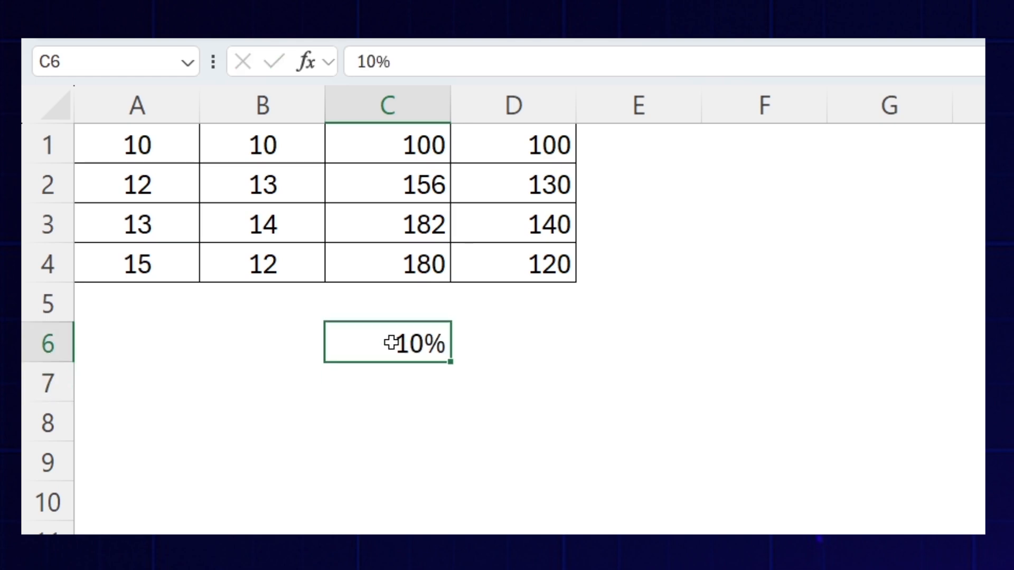
- Enter the formula =C6*D1 in E1 to multiply the first column D value by the percentage
{"action": "left_click_drag", "start_coordinate": [546, 163], "coordinate": [543, 264]}
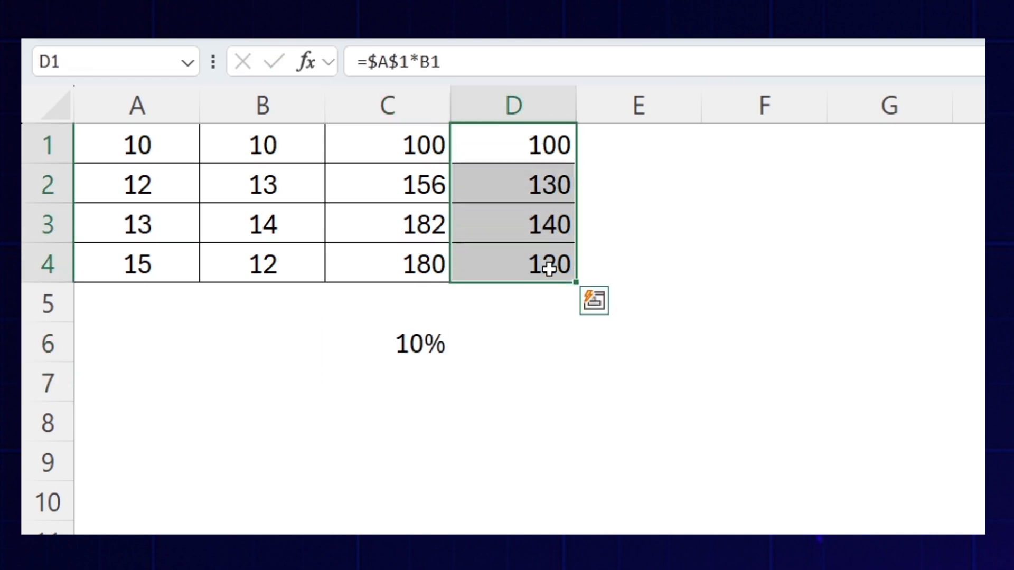
{"action": "left_click", "coordinate": [626, 151]}
{"action": "type", "text": "="}
{"action": "key", "text": "Left"}
{"action": "key", "text": "Left"}
{"action": "key", "text": "Down"}
{"action": "key", "text": "Down"}
{"action": "key", "text": "Down"}
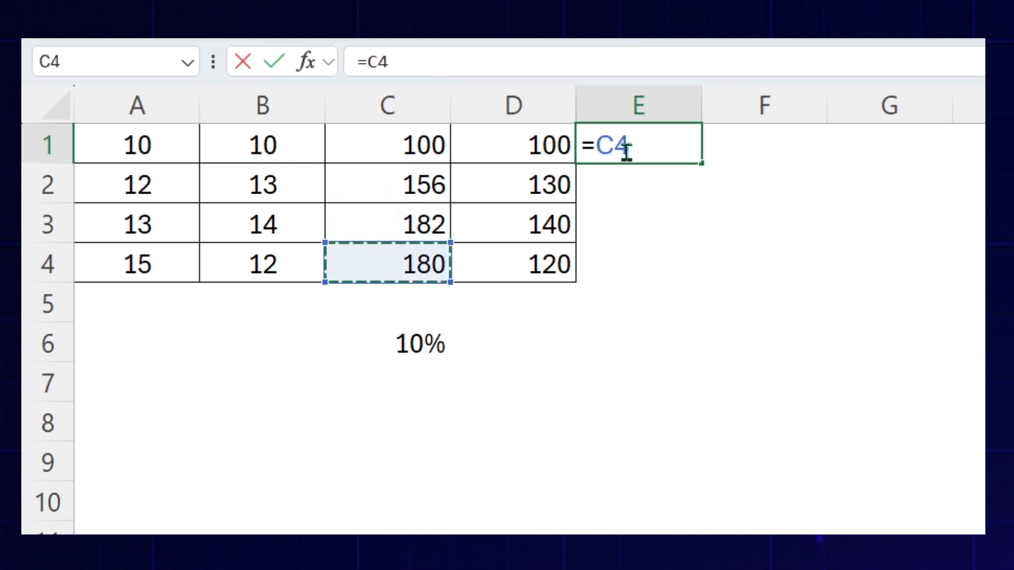
{"action": "key", "text": "Down"}
{"action": "key", "text": "Down"}
{"action": "key", "text": "Down"}
{"action": "key", "text": "Up"}
{"action": "type", "text": "*"}
{"action": "key", "text": "Left"}
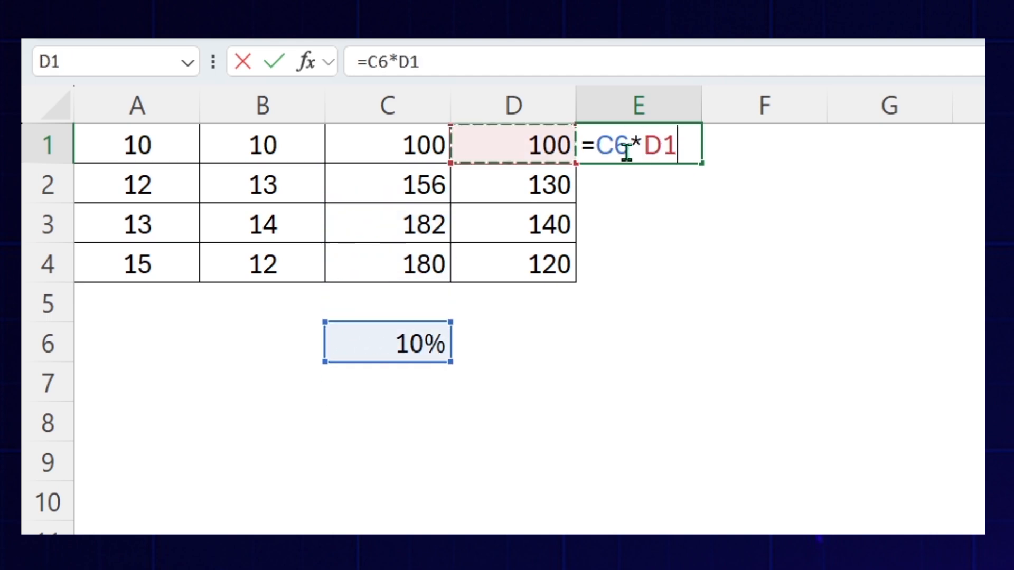
{"action": "key", "text": "Return"}
- Fill the relative formula from E1 down to E4 and inspect the references in E2 and E3
{"action": "left_click", "coordinate": [626, 151]}
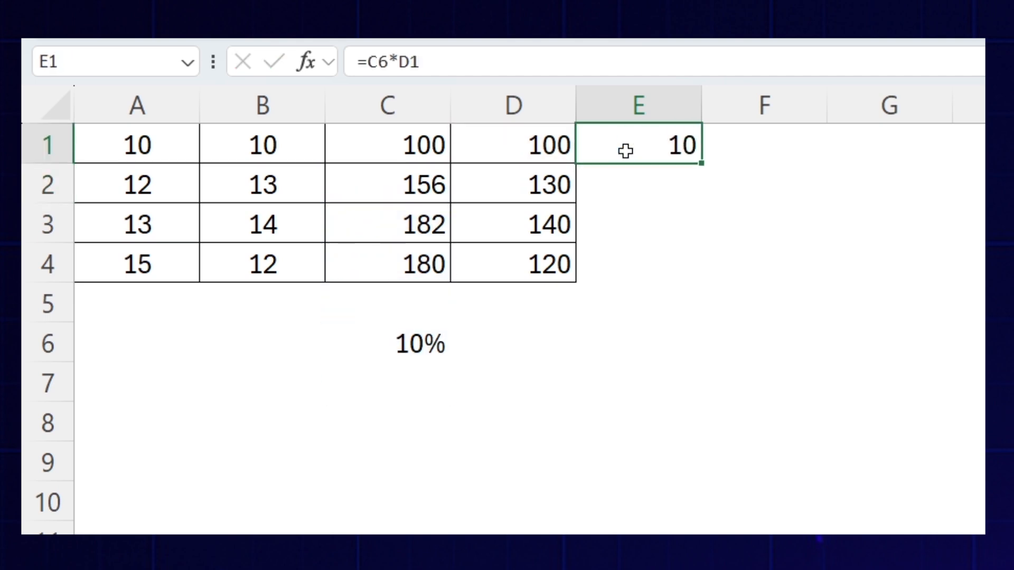
{"action": "left_click_drag", "start_coordinate": [704, 163], "coordinate": [713, 270]}
{"action": "left_click_drag", "start_coordinate": [658, 182], "coordinate": [670, 283]}
{"action": "double_click", "coordinate": [648, 188]}
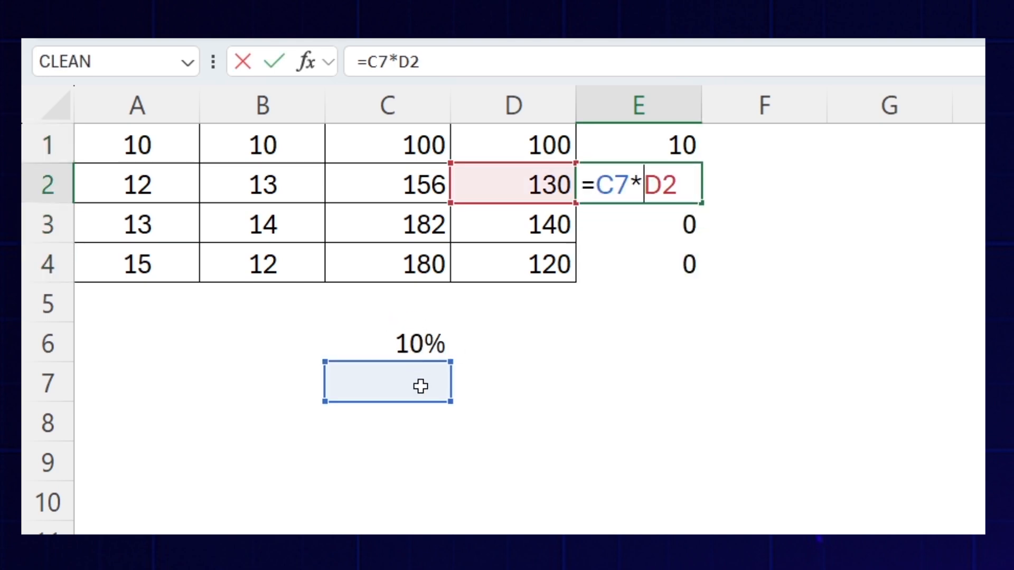
{"action": "key", "text": "Escape"}
{"action": "double_click", "coordinate": [657, 224]}
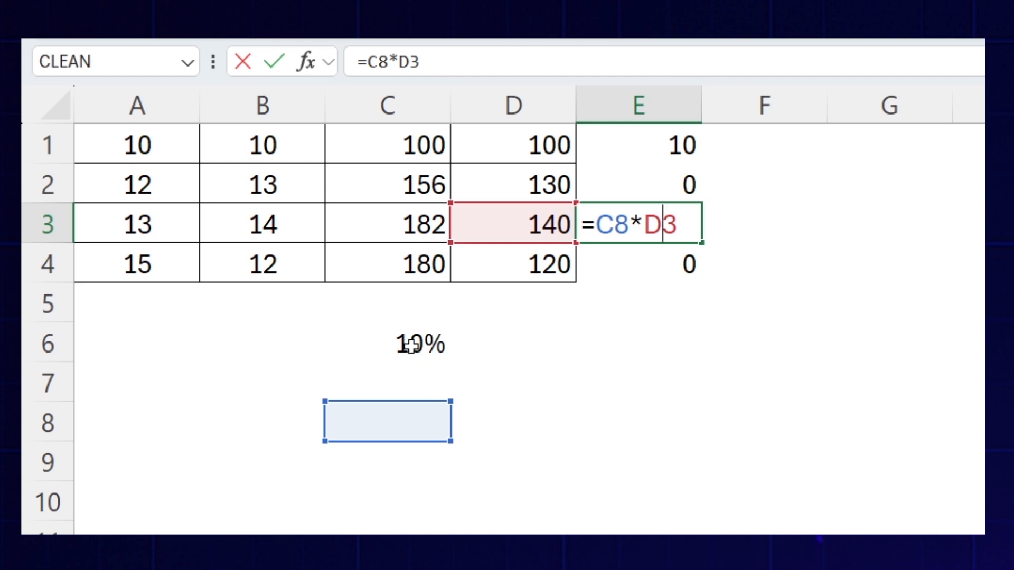
{"action": "key", "text": "Escape"}
- Make the C6 reference in E1 absolute so the formula reads =$C$6*D1, and fill it down to E4
{"action": "left_click", "coordinate": [645, 141]}
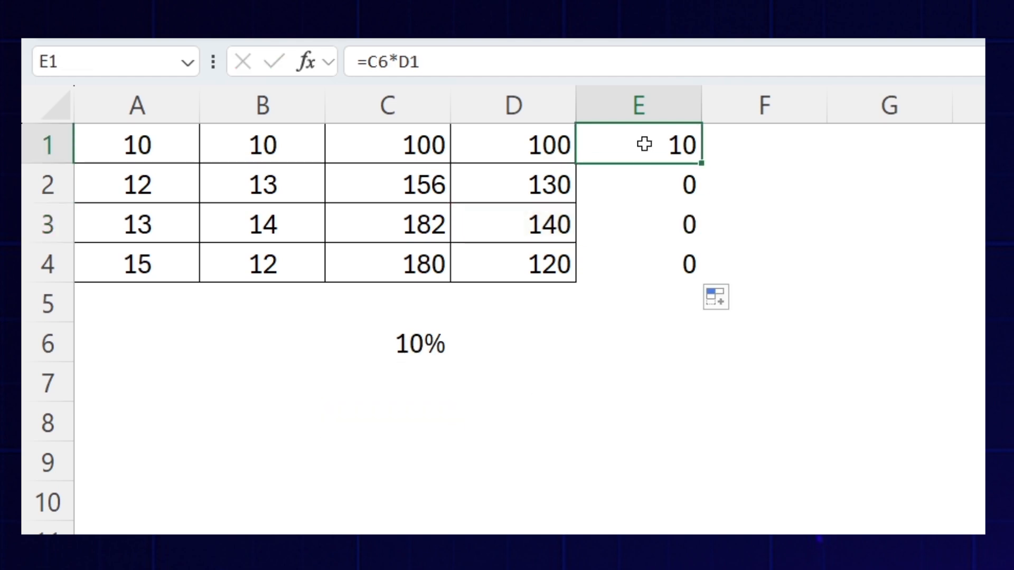
{"action": "double_click", "coordinate": [599, 146]}
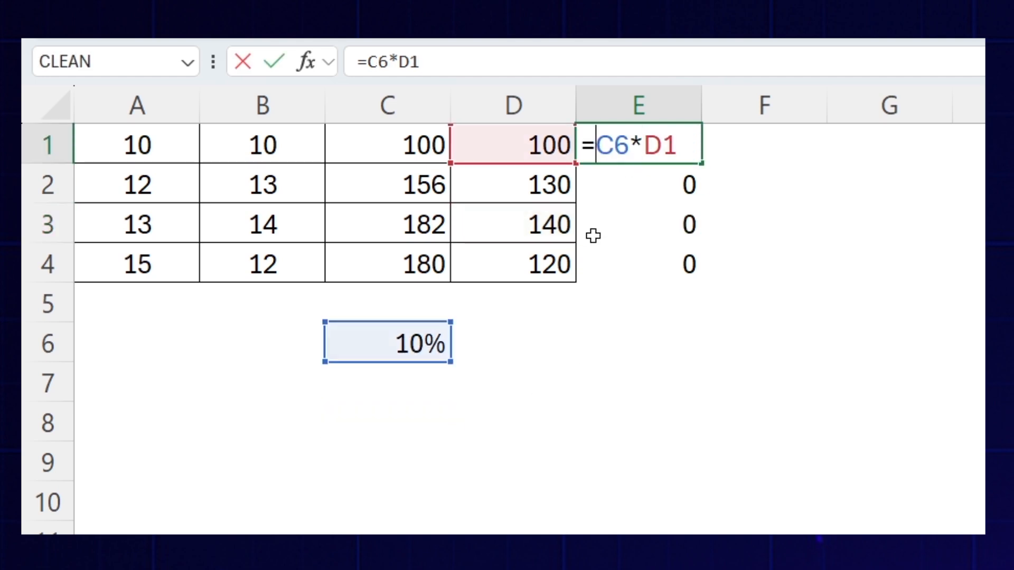
{"action": "key", "text": "F4"}
{"action": "key", "text": "Return"}
{"action": "left_click", "coordinate": [596, 152]}
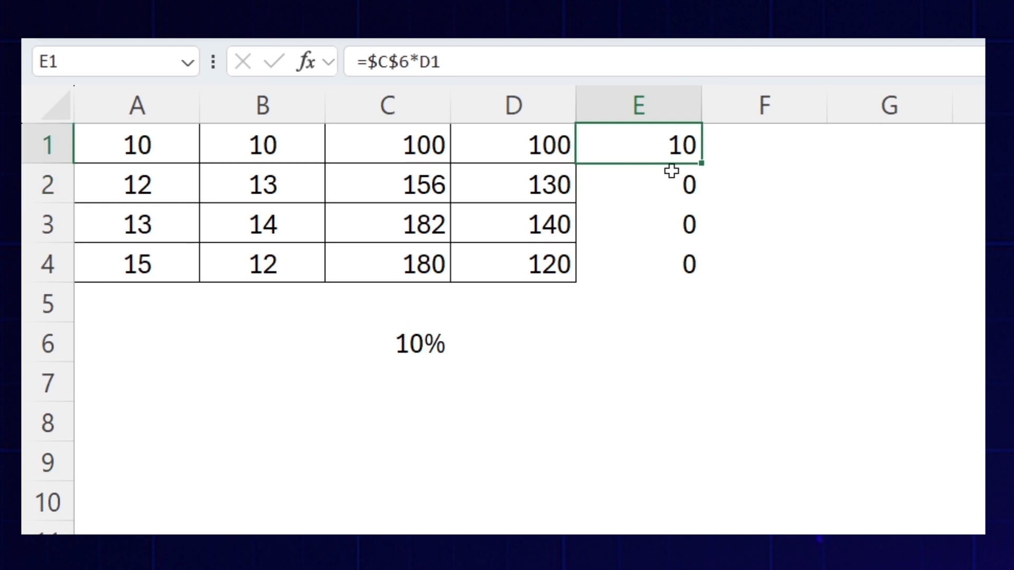
{"action": "left_click_drag", "start_coordinate": [703, 164], "coordinate": [702, 285]}
- Inspect the cell references in the filled formulas in E2 and E3
{"action": "double_click", "coordinate": [645, 177]}
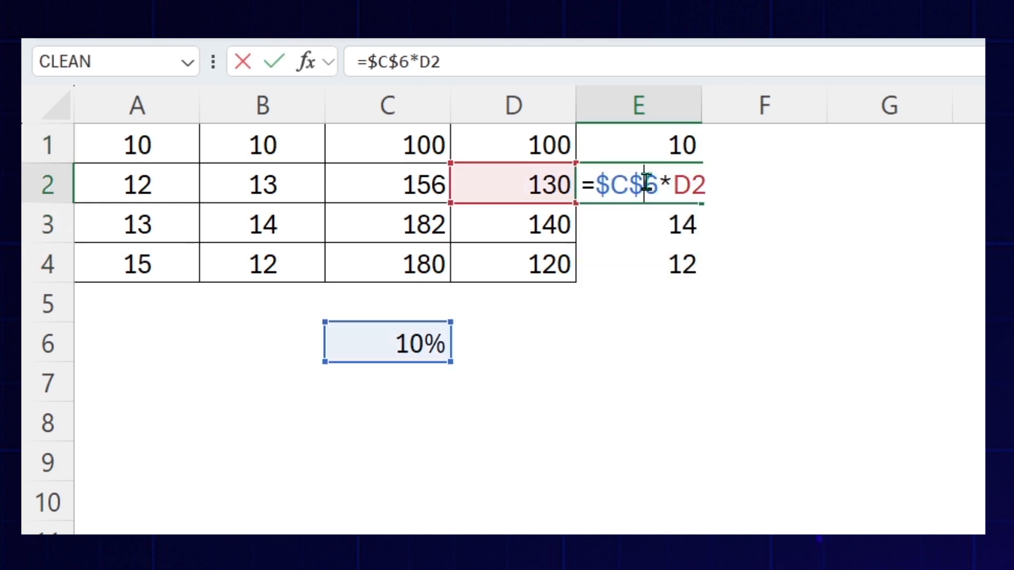
{"action": "double_click", "coordinate": [645, 225]}
{"action": "key", "text": "Escape"}
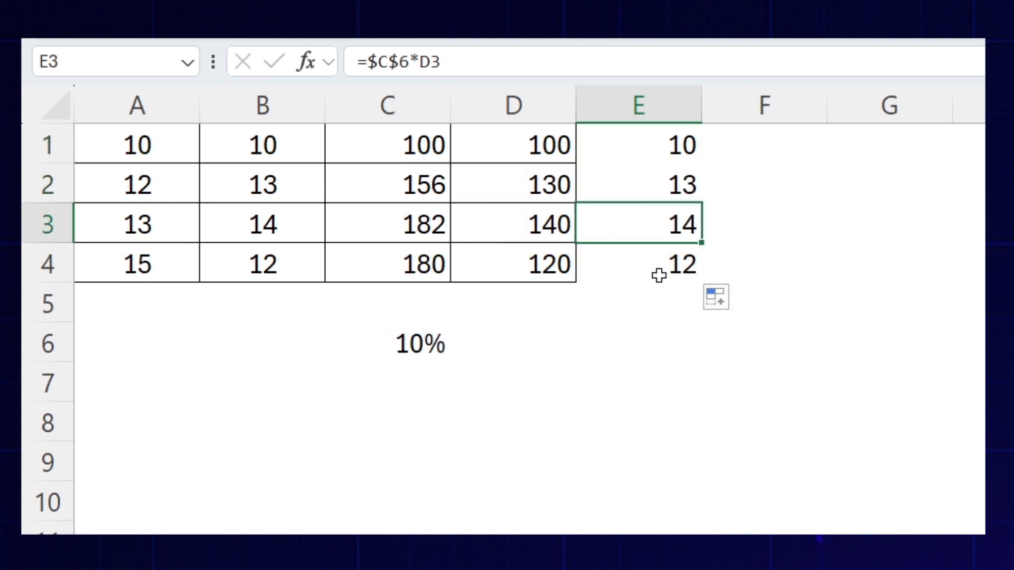
- Make the D1 reference in E1 absolute too, giving =$C$6*$D$1, then fill it down to E4 and inspect E2
{"action": "double_click", "coordinate": [626, 150]}
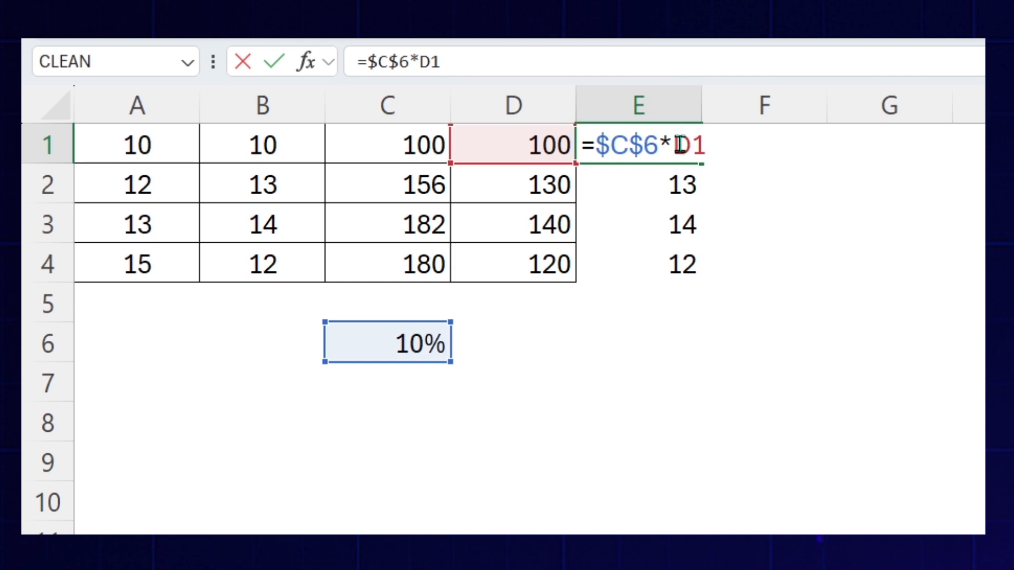
{"action": "left_click", "coordinate": [679, 145]}
{"action": "key", "text": "F4"}
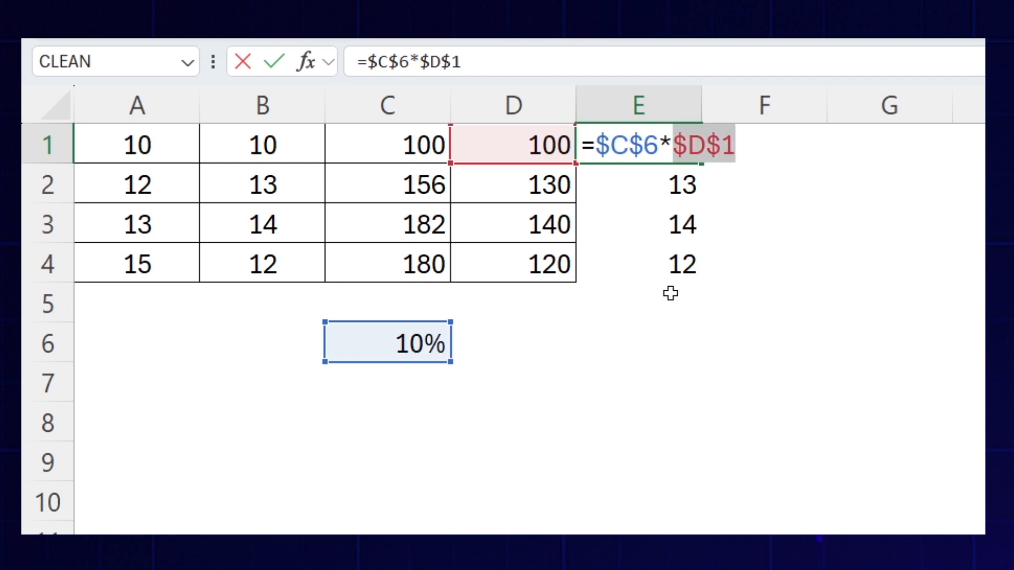
{"action": "key", "text": "Return"}
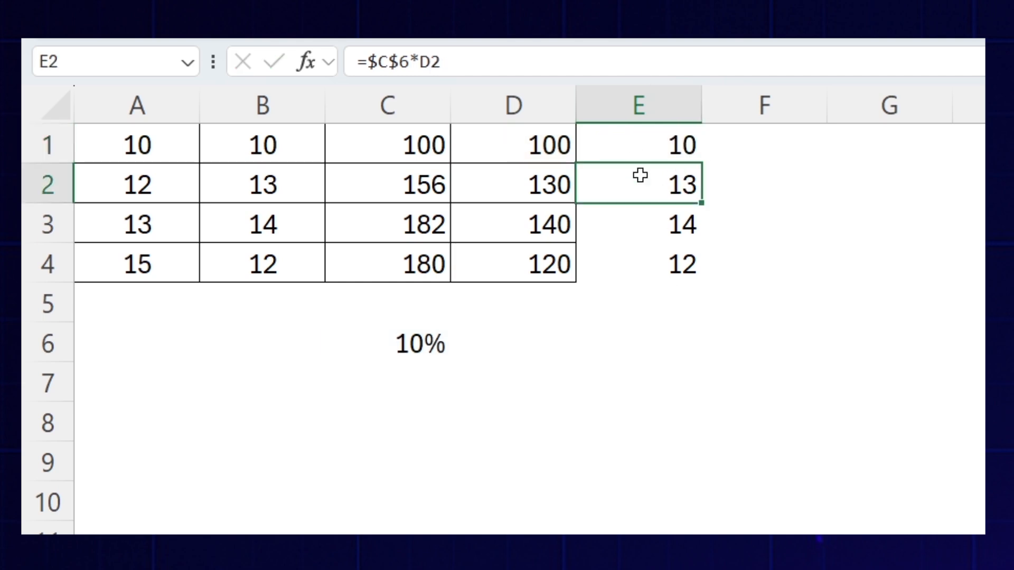
{"action": "left_click", "coordinate": [639, 147]}
{"action": "left_click_drag", "start_coordinate": [703, 168], "coordinate": [715, 280]}
{"action": "double_click", "coordinate": [655, 193]}
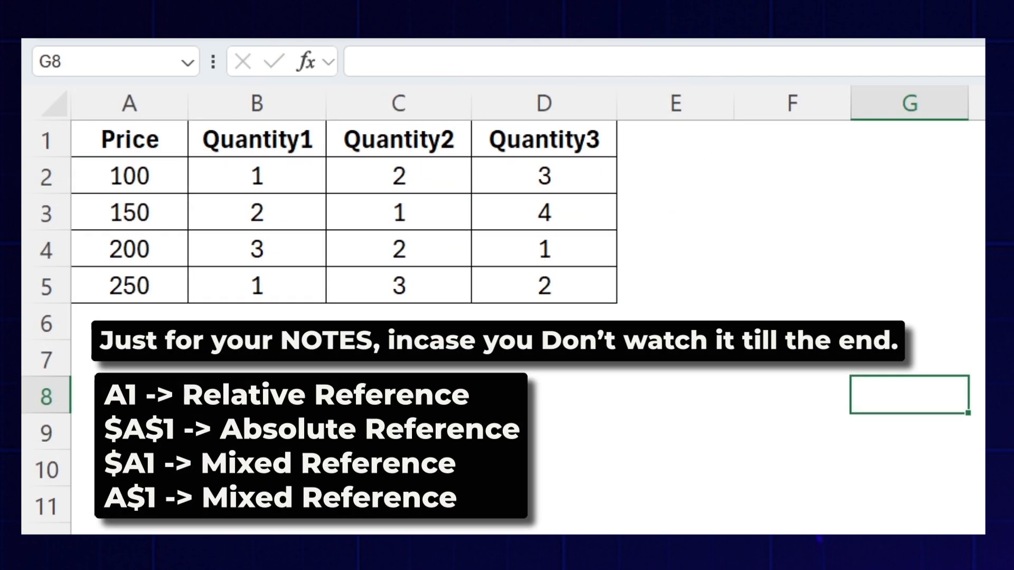
- Review the Price, Quantity1, Quantity2 and Quantity3 columns of the table one after another
{"action": "left_click_drag", "start_coordinate": [129, 139], "coordinate": [154, 289]}
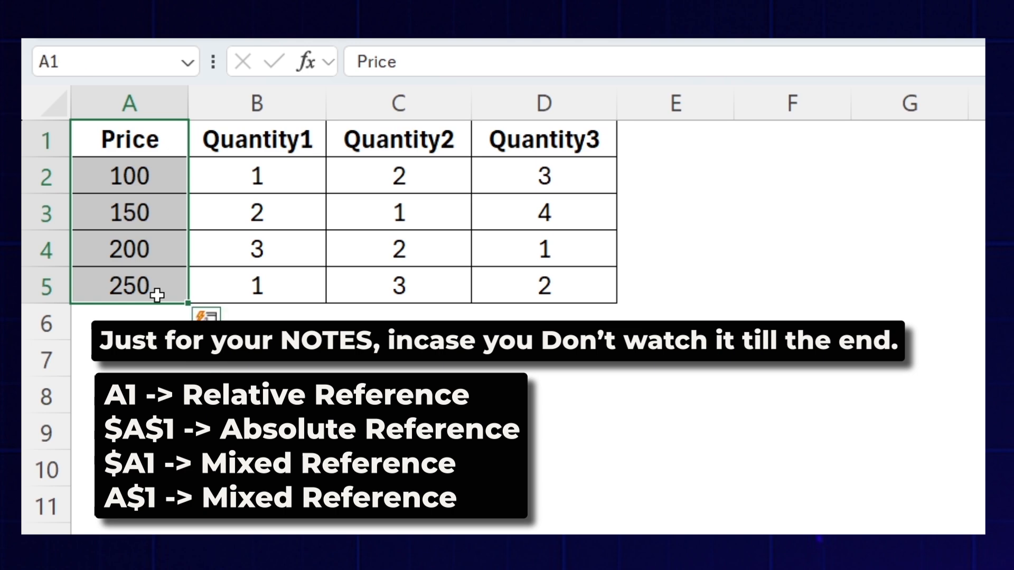
{"action": "left_click_drag", "start_coordinate": [257, 139], "coordinate": [257, 285]}
{"action": "left_click_drag", "start_coordinate": [399, 139], "coordinate": [399, 248]}
{"action": "left_click_drag", "start_coordinate": [544, 139], "coordinate": [551, 290]}
- Enter the formula =A2*B2 in E2 to multiply the first price by its Quantity1 value
{"action": "left_click", "coordinate": [688, 170]}
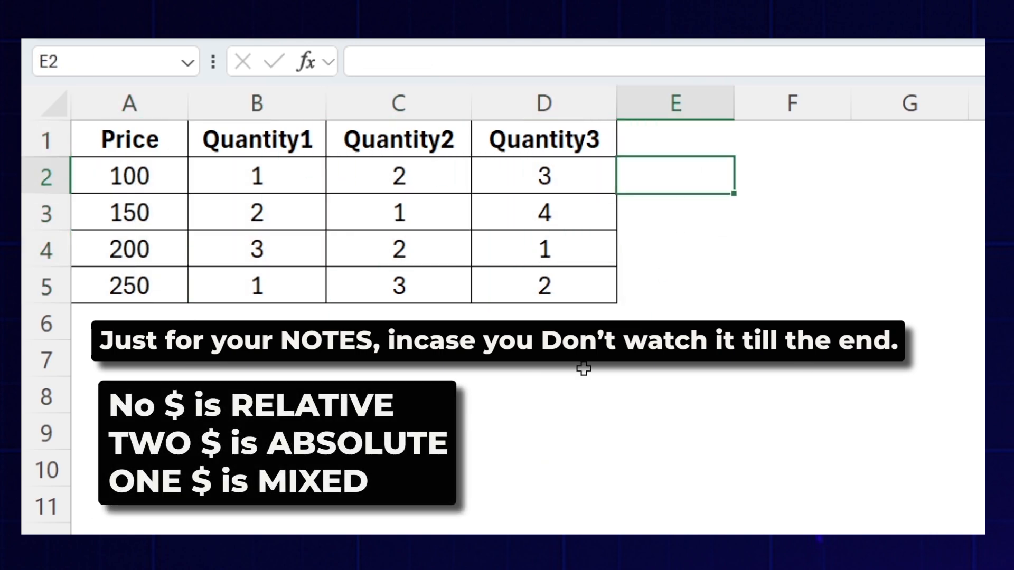
{"action": "type", "text": "="}
{"action": "key", "text": "Left"}
{"action": "key", "text": "Left"}
{"action": "key", "text": "Left"}
{"action": "key", "text": "Left"}
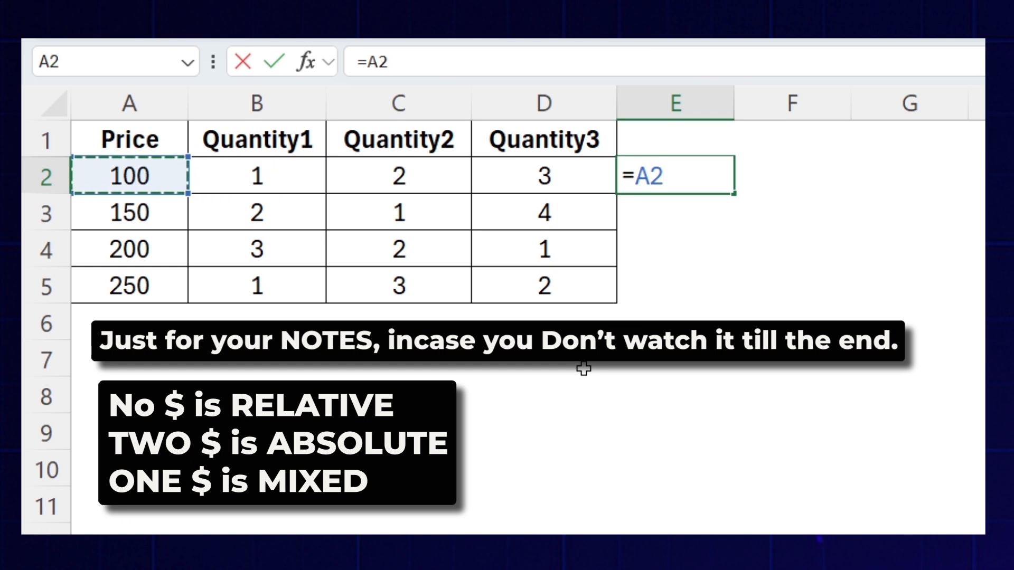
{"action": "type", "text": "*"}
{"action": "key", "text": "Left"}
{"action": "key", "text": "Left"}
{"action": "key", "text": "Left"}
{"action": "key", "text": "Return"}
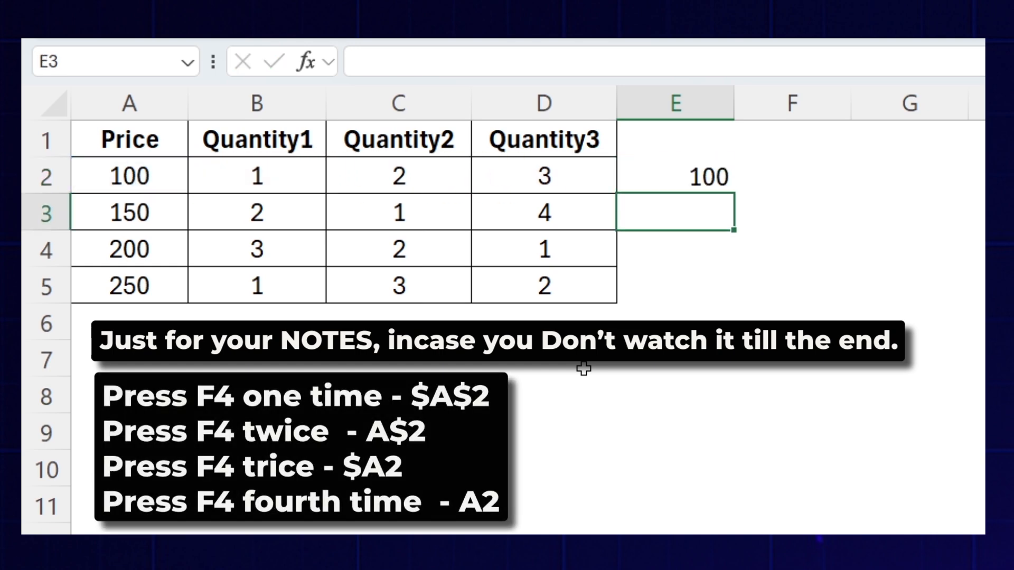
- Fill the relative formula from E2 down to E5 and inspect the references in E3 and E4
{"action": "left_click", "coordinate": [676, 178]}
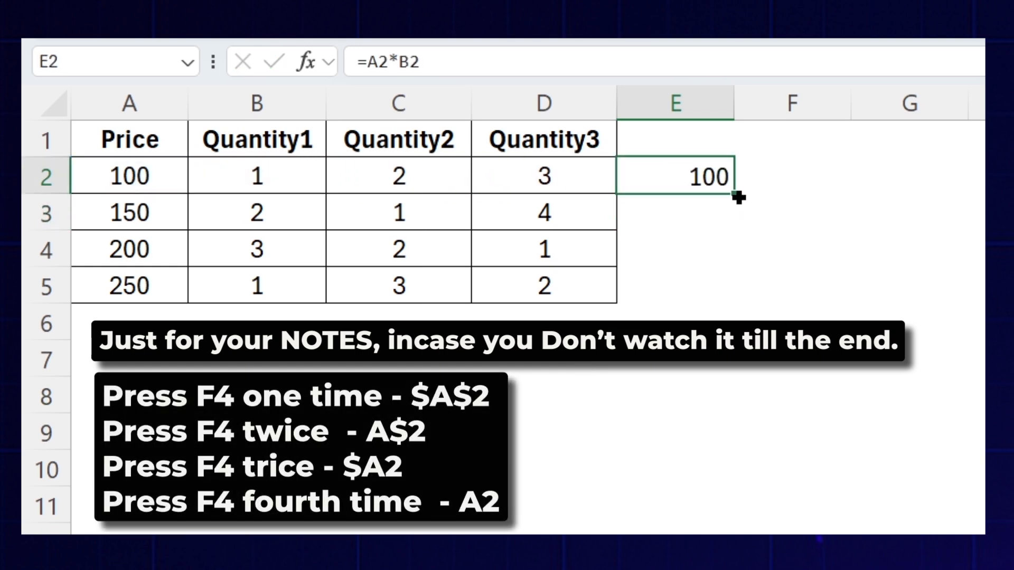
{"action": "left_click_drag", "start_coordinate": [739, 197], "coordinate": [740, 288]}
{"action": "double_click", "coordinate": [701, 211]}
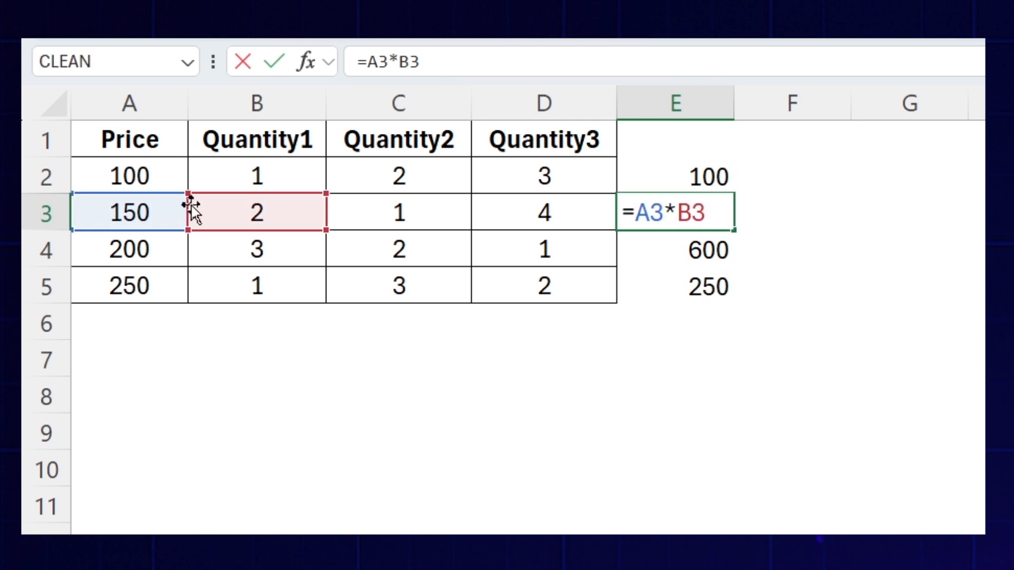
{"action": "key", "text": "Escape"}
{"action": "double_click", "coordinate": [667, 244]}
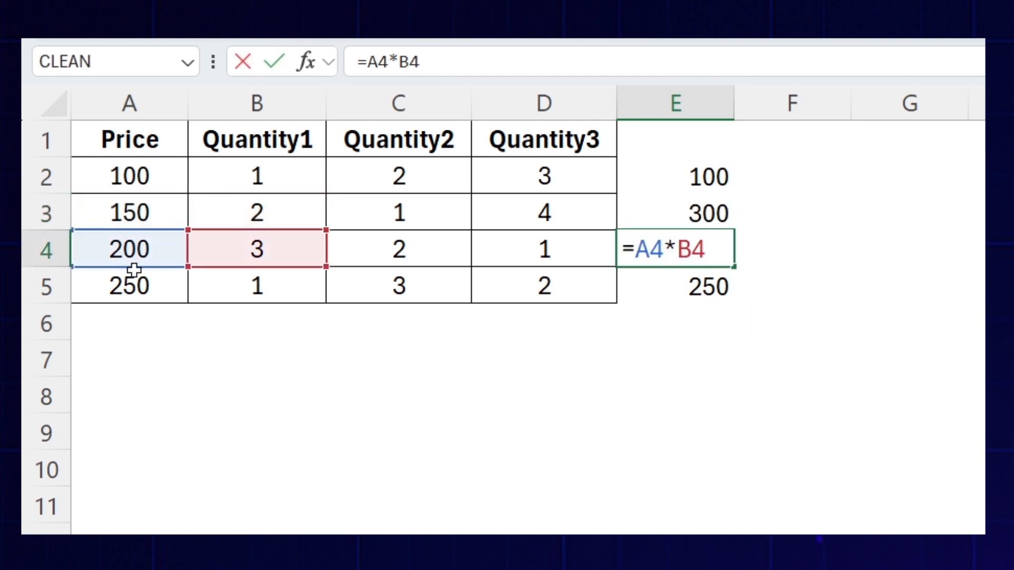
{"action": "key", "text": "Escape"}
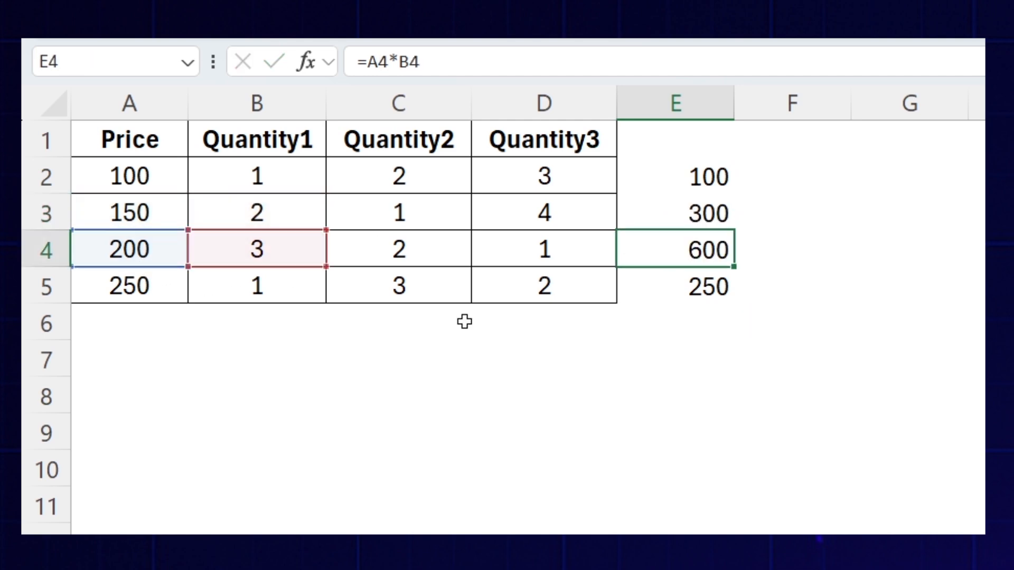
- Fill the relative formula from E2 across to G2 and inspect the references in F2
{"action": "left_click", "coordinate": [679, 185]}
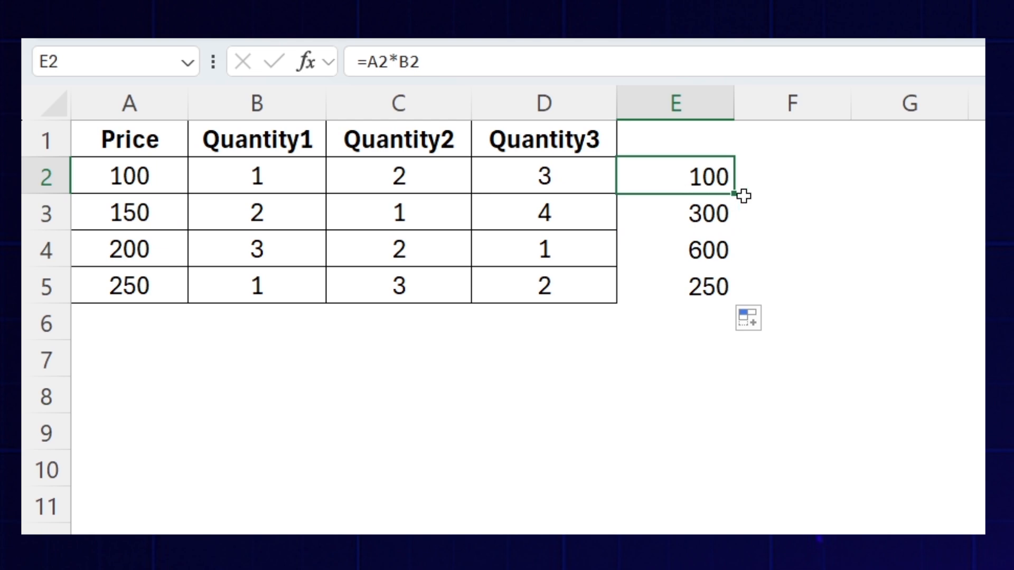
{"action": "left_click", "coordinate": [164, 177]}
{"action": "left_click", "coordinate": [388, 168]}
{"action": "left_click", "coordinate": [140, 171]}
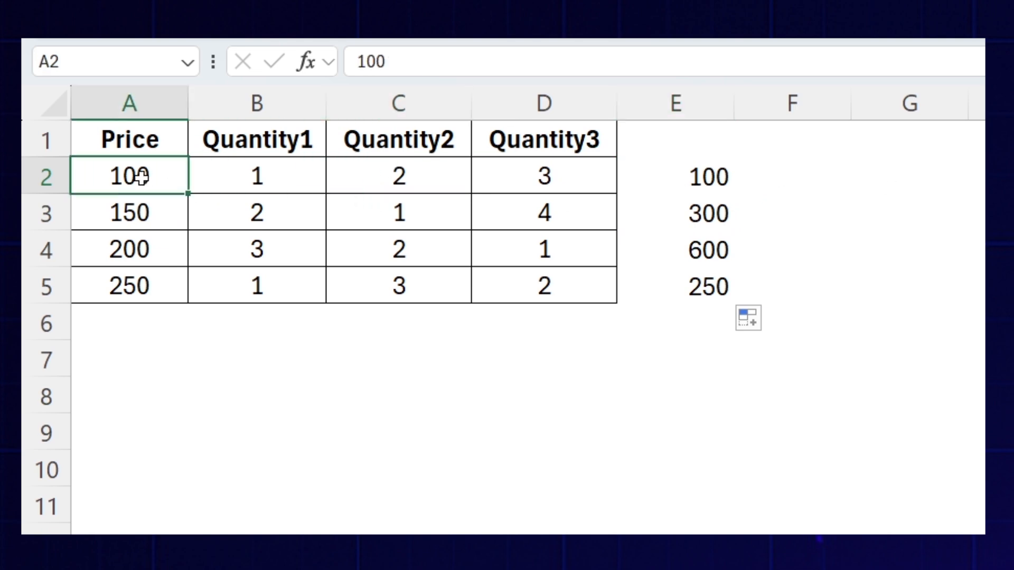
{"action": "left_click", "coordinate": [599, 178]}
{"action": "key", "text": "Right"}
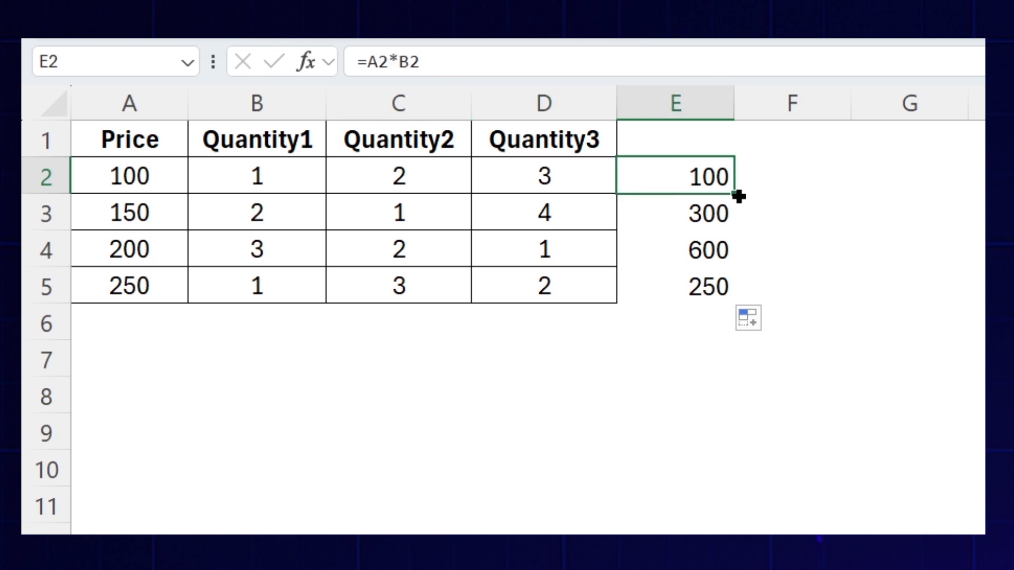
{"action": "left_click_drag", "start_coordinate": [738, 197], "coordinate": [929, 190]}
{"action": "double_click", "coordinate": [804, 183]}
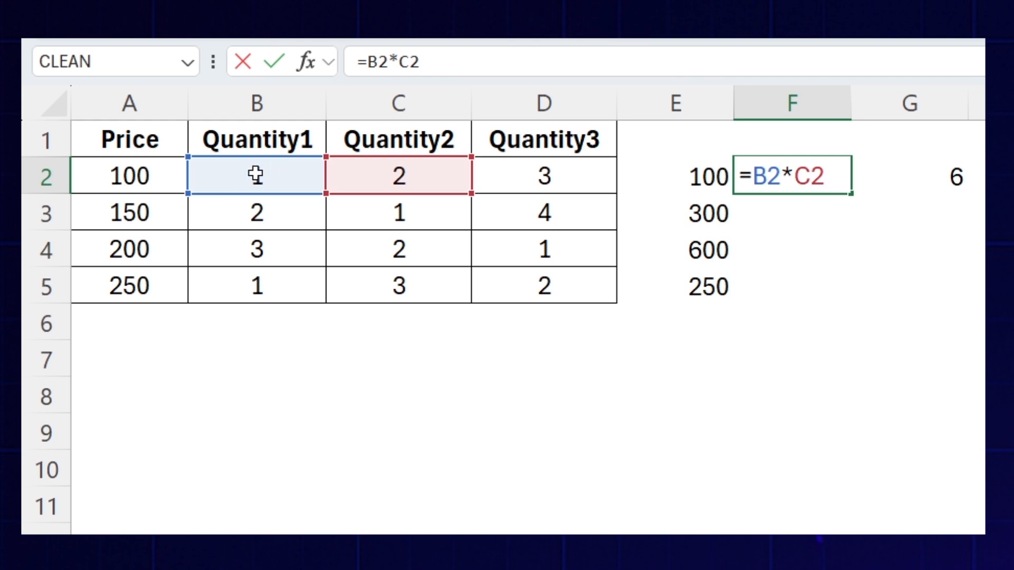
{"action": "key", "text": "Escape"}
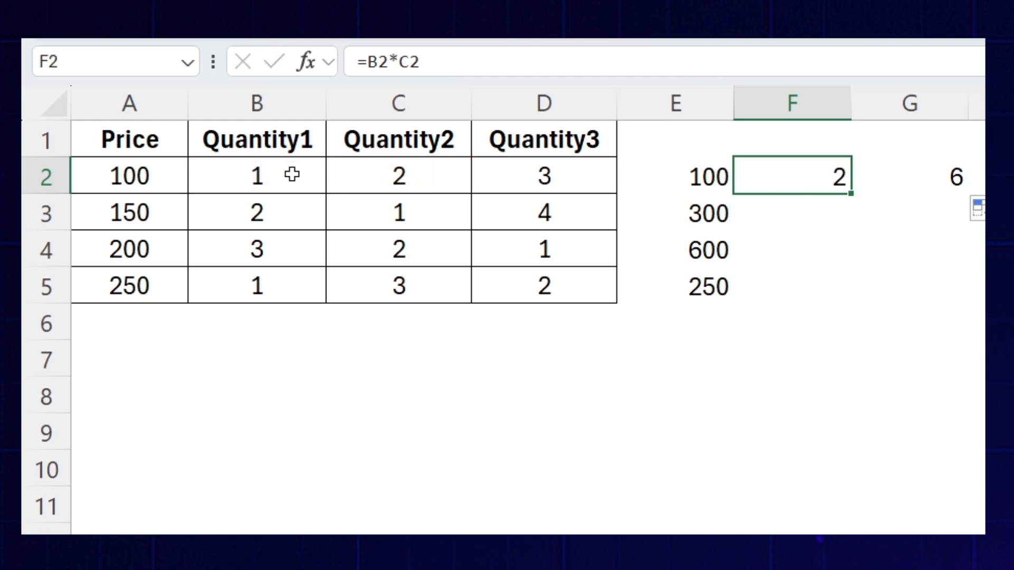
- Make the A2 reference in E2 absolute so the formula reads =$A$2*B2, and fill it across to G2
{"action": "double_click", "coordinate": [694, 176]}
{"action": "left_click", "coordinate": [637, 176]}
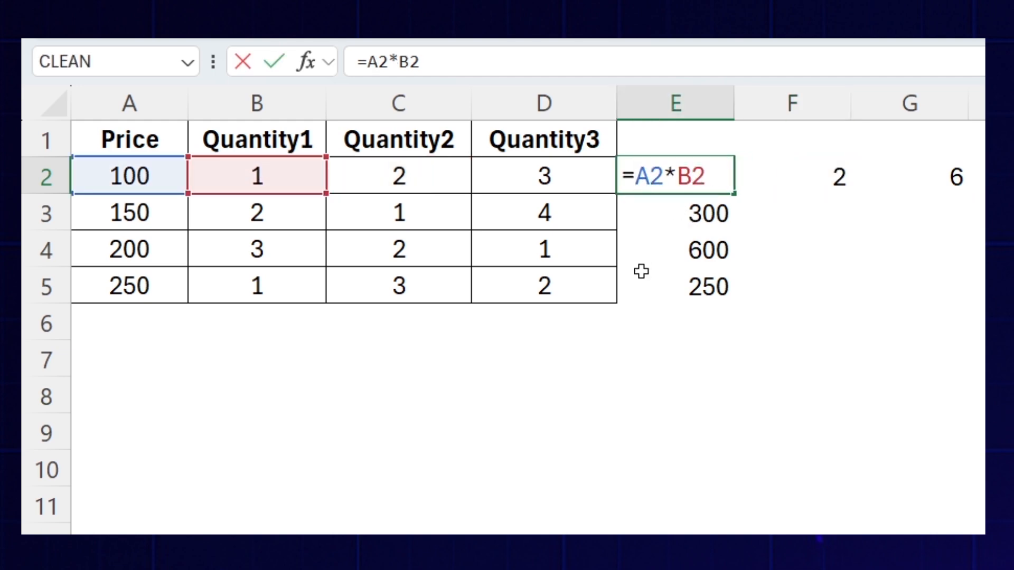
{"action": "key", "text": "F4"}
{"action": "key", "text": "Return"}
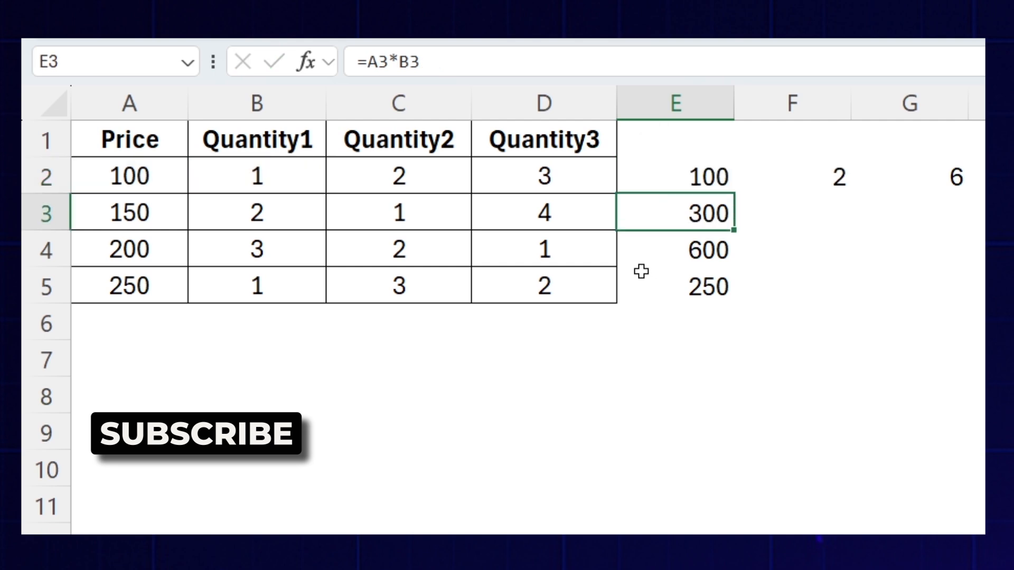
{"action": "key", "text": "Up"}
{"action": "left_click_drag", "start_coordinate": [735, 197], "coordinate": [961, 199]}
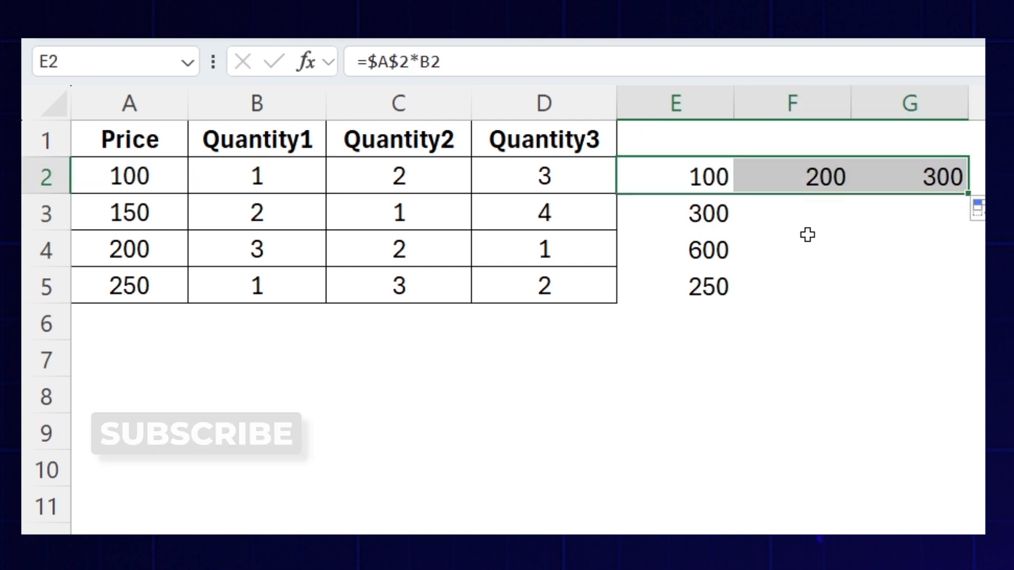
- Inspect the cell references in the filled formulas in F2 and G2
{"action": "double_click", "coordinate": [795, 176]}
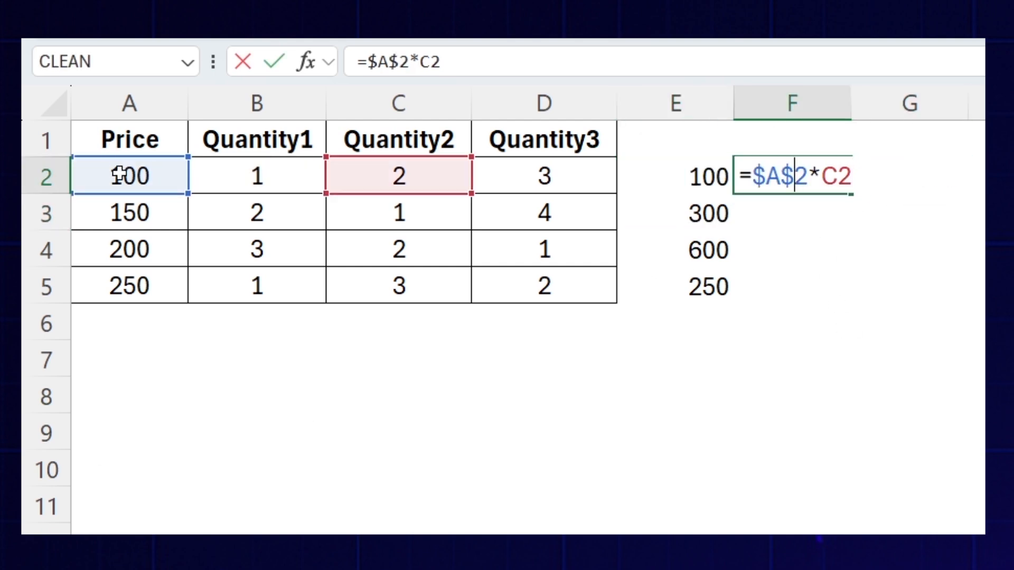
{"action": "key", "text": "Escape"}
{"action": "double_click", "coordinate": [896, 177]}
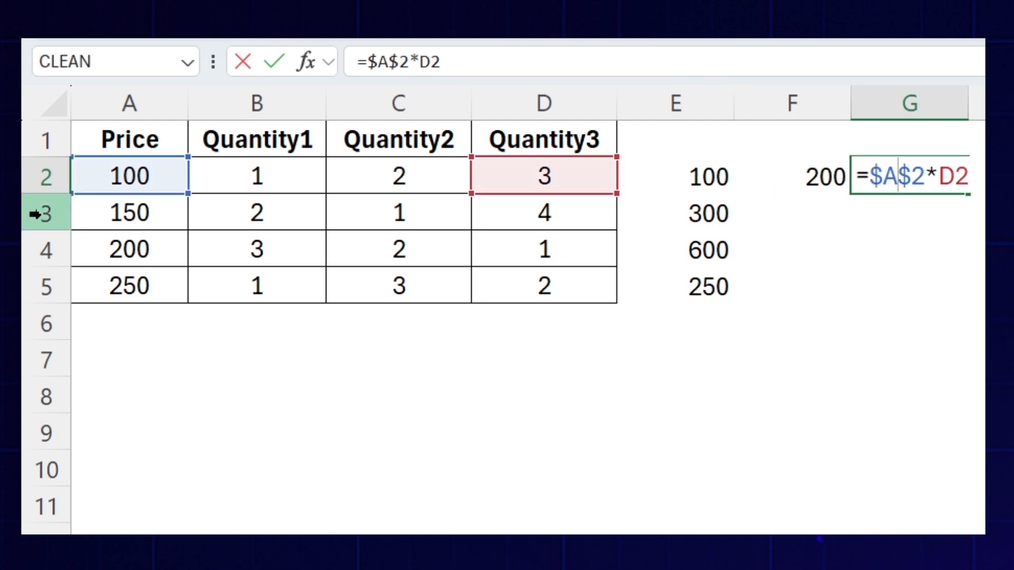
{"action": "key", "text": "Escape"}
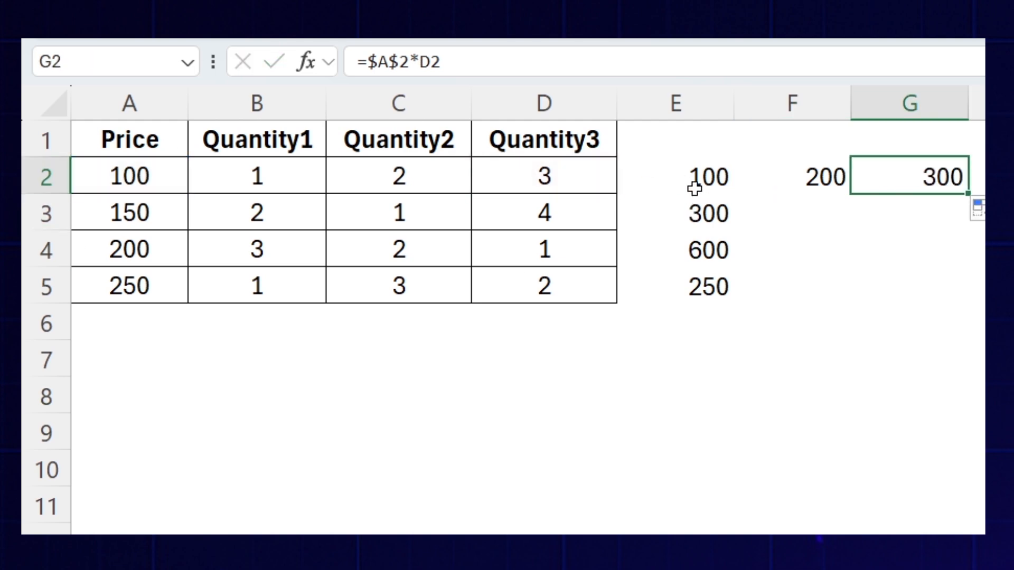
- Fill the =$A$2*B2 formula from E2 down to E5 and check the references in E3 and E4 against the prices in A2 to A4
{"action": "left_click", "coordinate": [725, 186]}
{"action": "left_click_drag", "start_coordinate": [735, 196], "coordinate": [739, 296]}
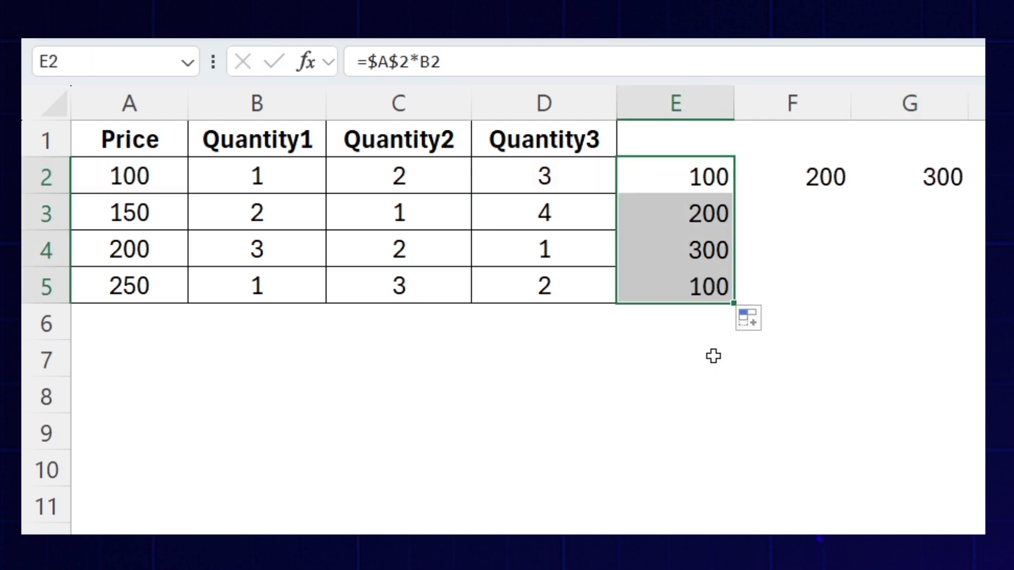
{"action": "double_click", "coordinate": [685, 224]}
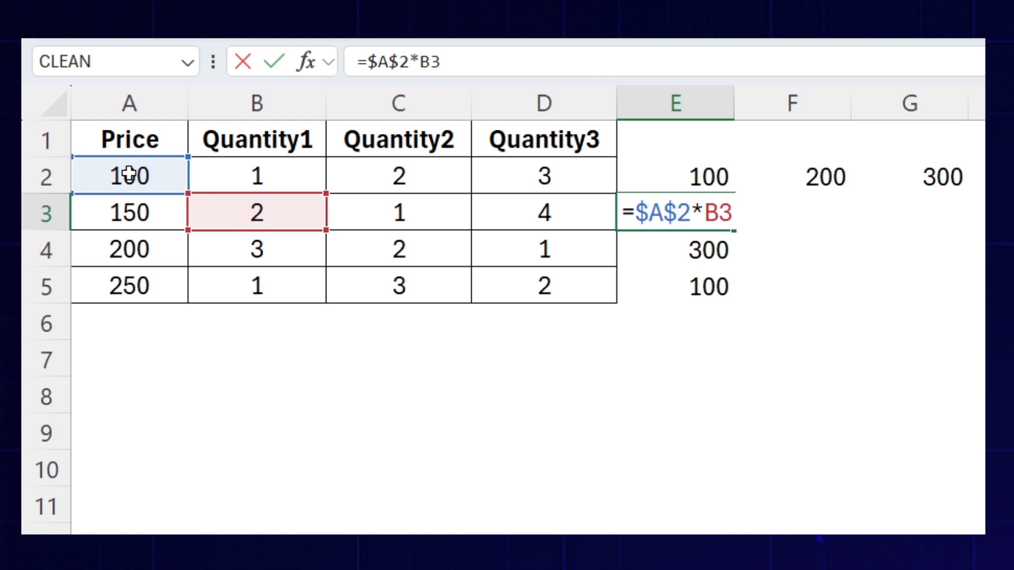
{"action": "key", "text": "Escape"}
{"action": "left_click", "coordinate": [648, 244]}
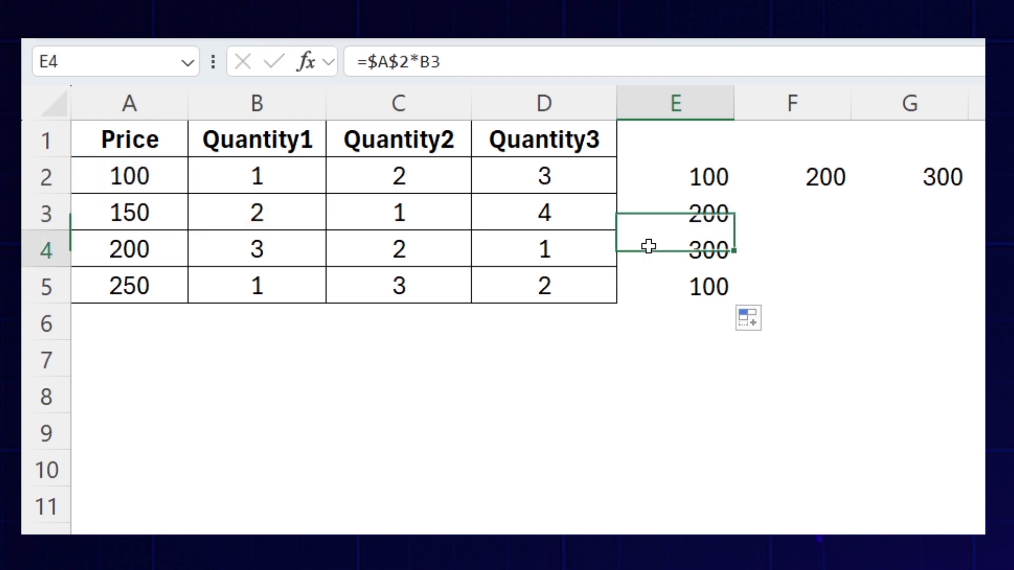
{"action": "double_click", "coordinate": [648, 248]}
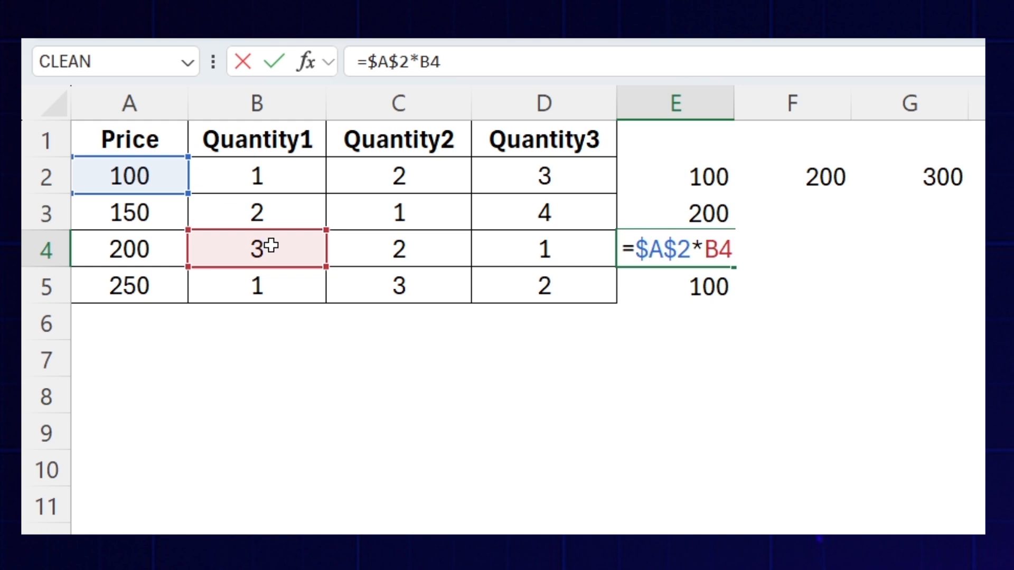
{"action": "key", "text": "Escape"}
{"action": "left_click", "coordinate": [154, 172]}
{"action": "left_click", "coordinate": [162, 208]}
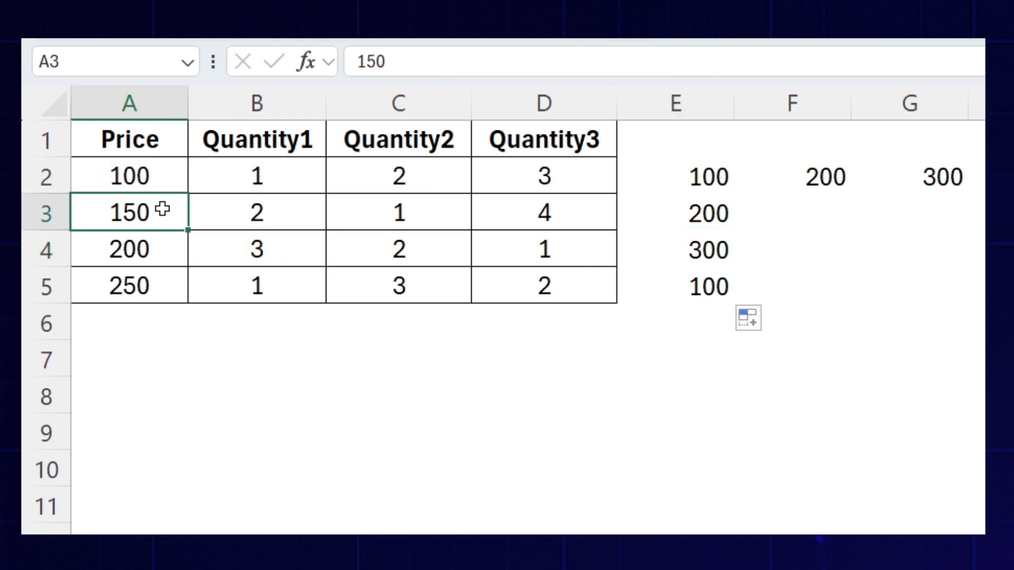
{"action": "left_click", "coordinate": [163, 244]}
{"action": "key", "text": "Up"}
{"action": "key", "text": "Up"}
- Make the price reference in E2 column-locked so the formula reads =$A2*B2, and fill it down to E5
{"action": "double_click", "coordinate": [665, 179]}
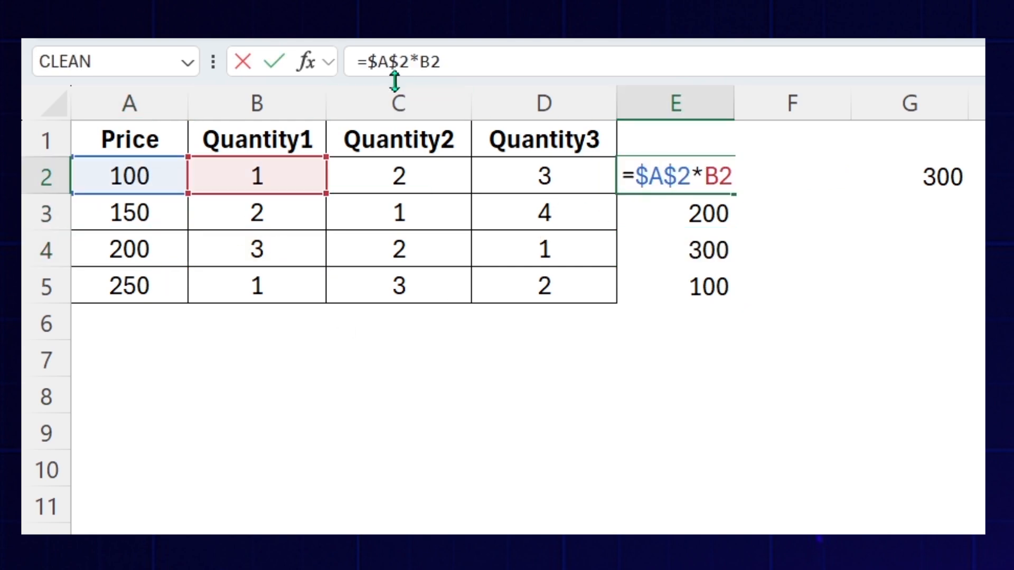
{"action": "left_click", "coordinate": [400, 62]}
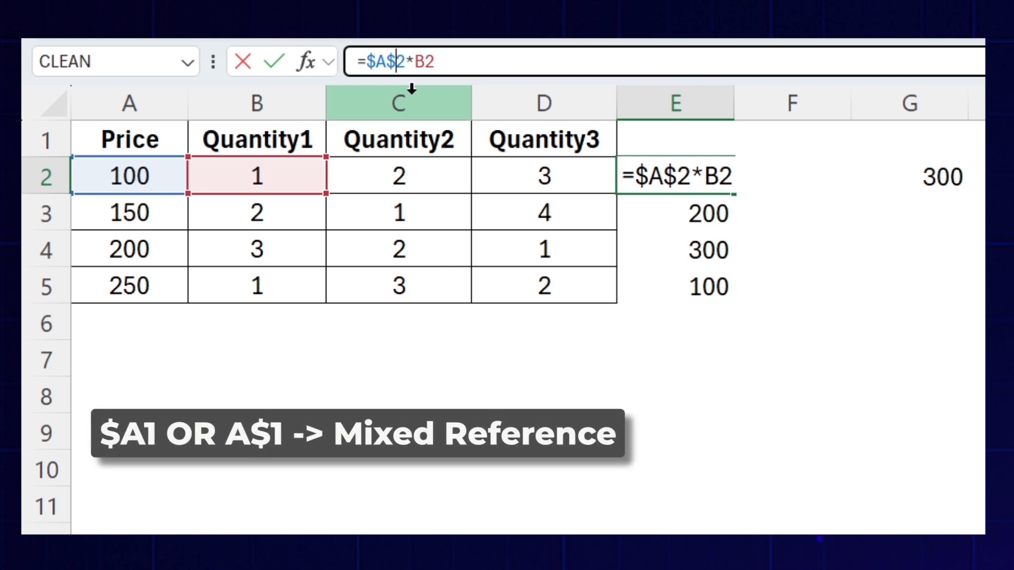
{"action": "key", "text": "BackSpace"}
{"action": "key", "text": "Return"}
{"action": "left_click", "coordinate": [685, 179]}
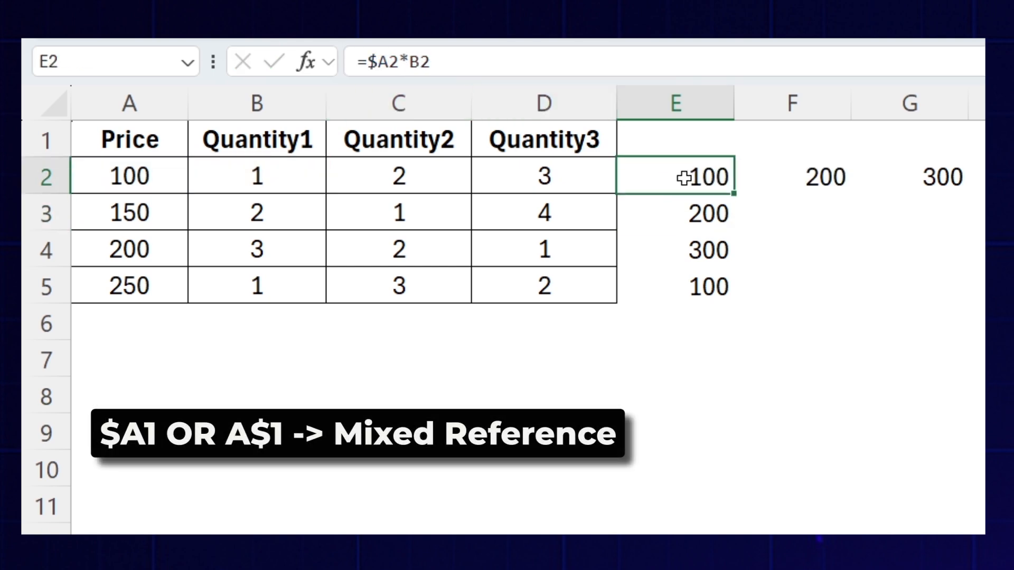
{"action": "left_click_drag", "start_coordinate": [736, 195], "coordinate": [746, 298]}
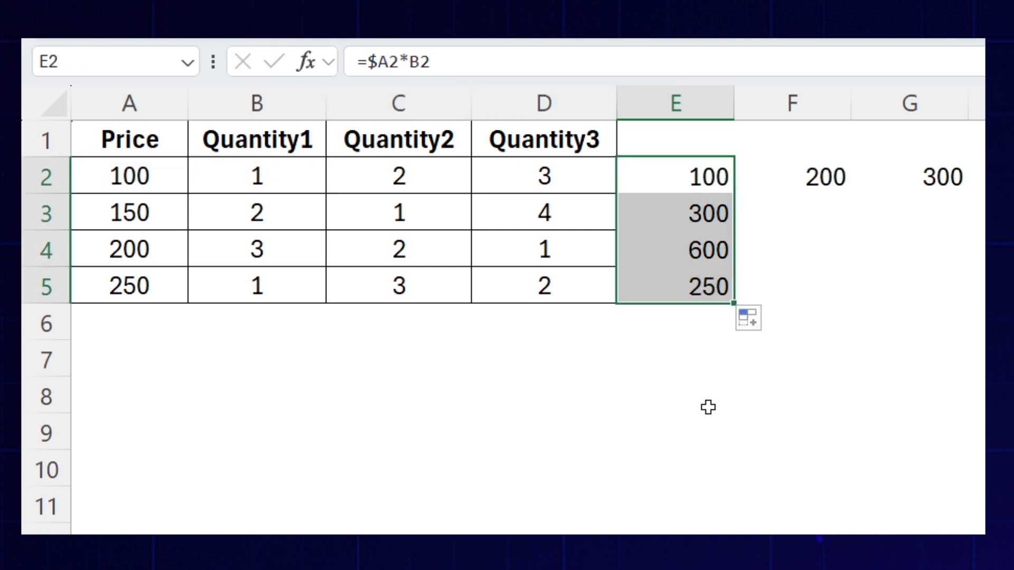
- Inspect the cell references in E2, E3 and E4 against the prices in column A
{"action": "left_click", "coordinate": [679, 213]}
{"action": "double_click", "coordinate": [672, 174]}
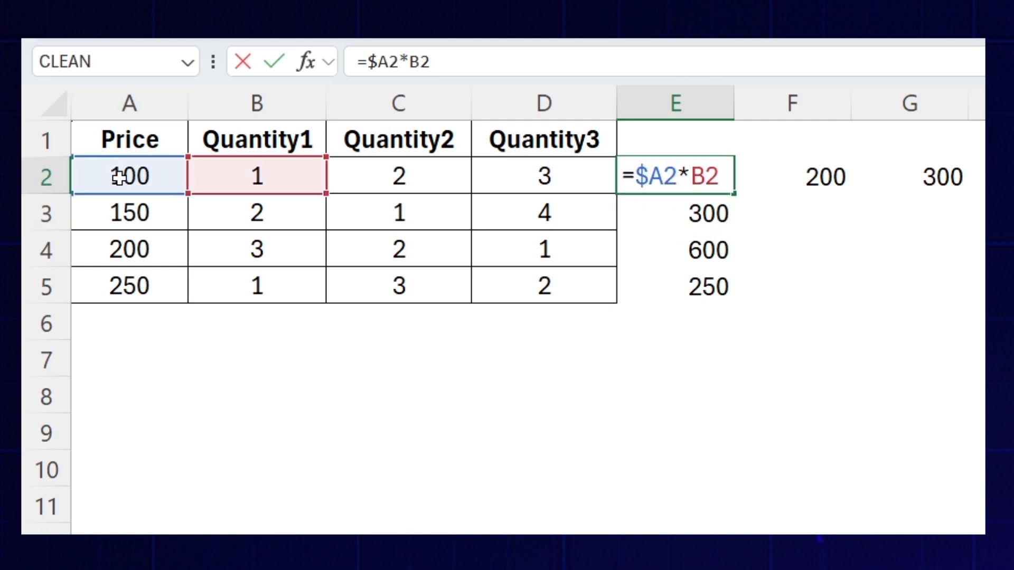
{"action": "key", "text": "ctrl+Return"}
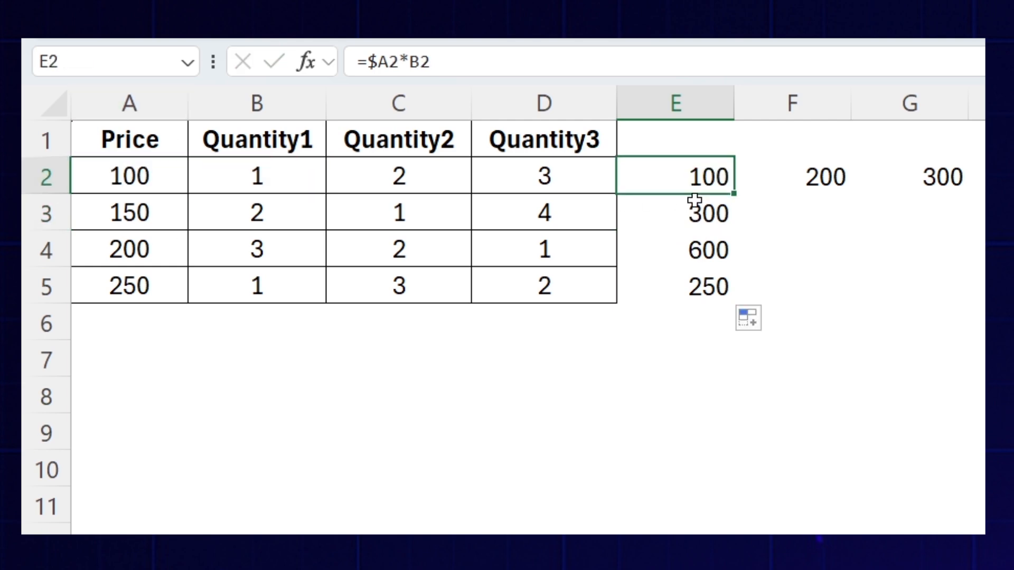
{"action": "double_click", "coordinate": [692, 216]}
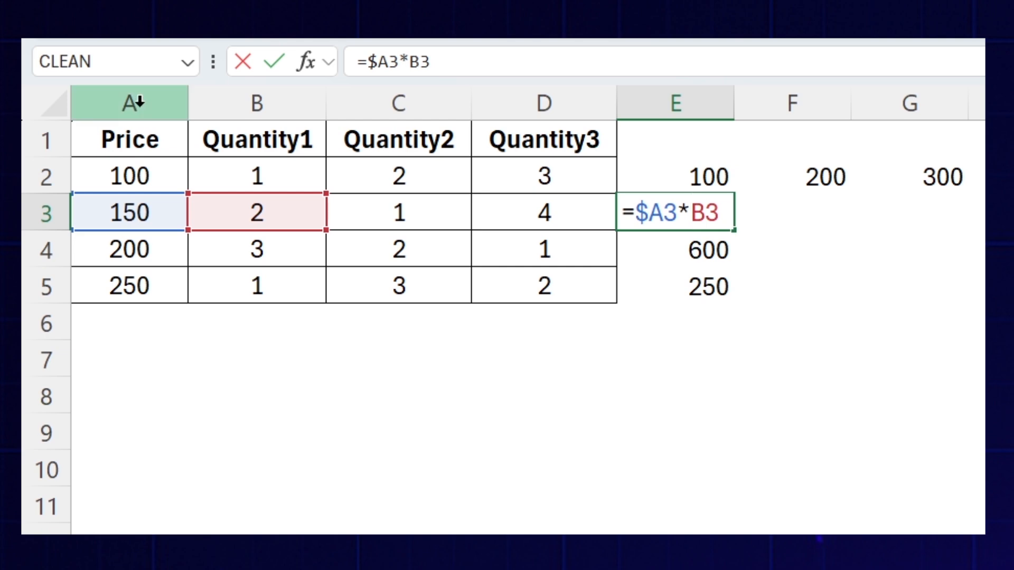
{"action": "key", "text": "Escape"}
{"action": "double_click", "coordinate": [657, 258]}
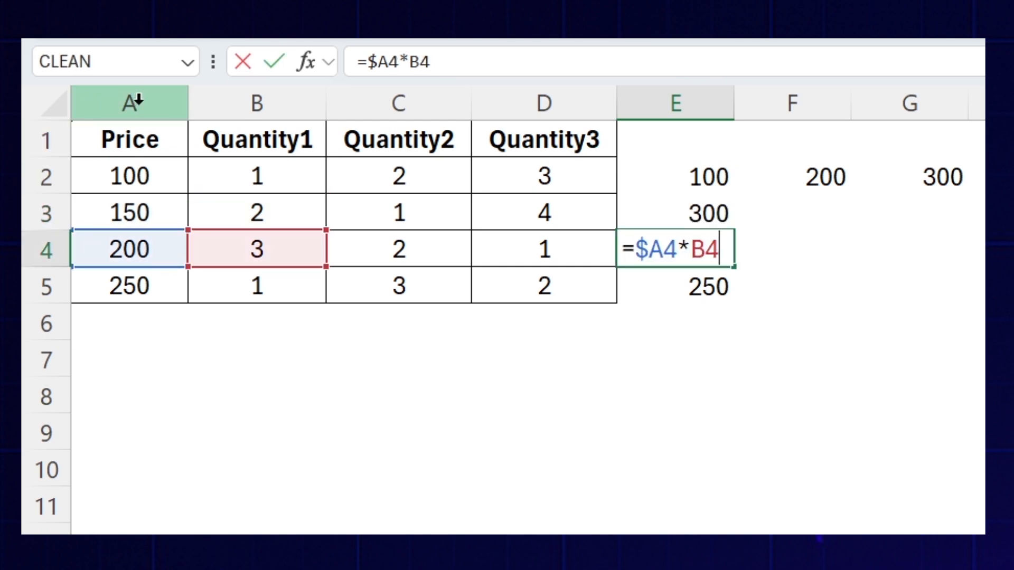
{"action": "key", "text": "Escape"}
- Fill the =$A2*B2 formula from E2 across to G2 and check the references in F2
{"action": "left_click_drag", "start_coordinate": [715, 192], "coordinate": [943, 193]}
{"action": "double_click", "coordinate": [827, 180]}
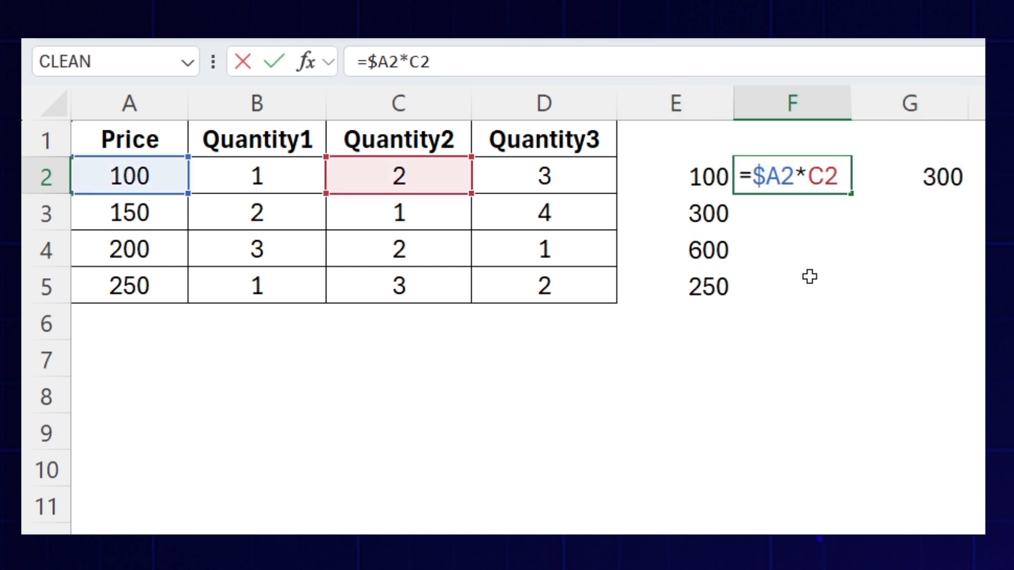
{"action": "key", "text": "Escape"}
- Recheck the formulas in E2, E3 and E4 to compare how the row numbers change down the column
{"action": "left_click", "coordinate": [708, 172]}
{"action": "double_click", "coordinate": [708, 183]}
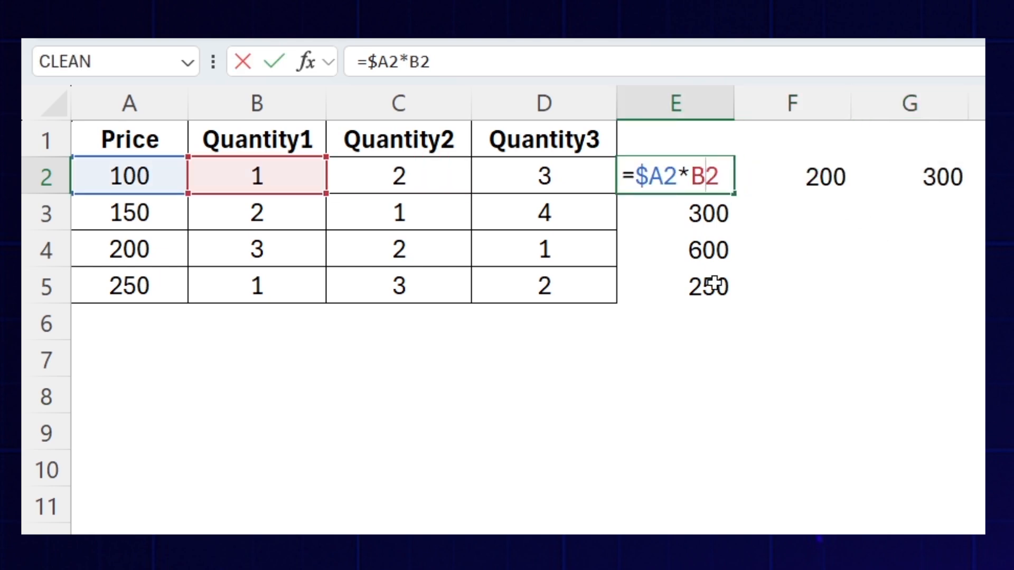
{"action": "key", "text": "Escape"}
{"action": "left_click", "coordinate": [718, 211]}
{"action": "double_click", "coordinate": [680, 215]}
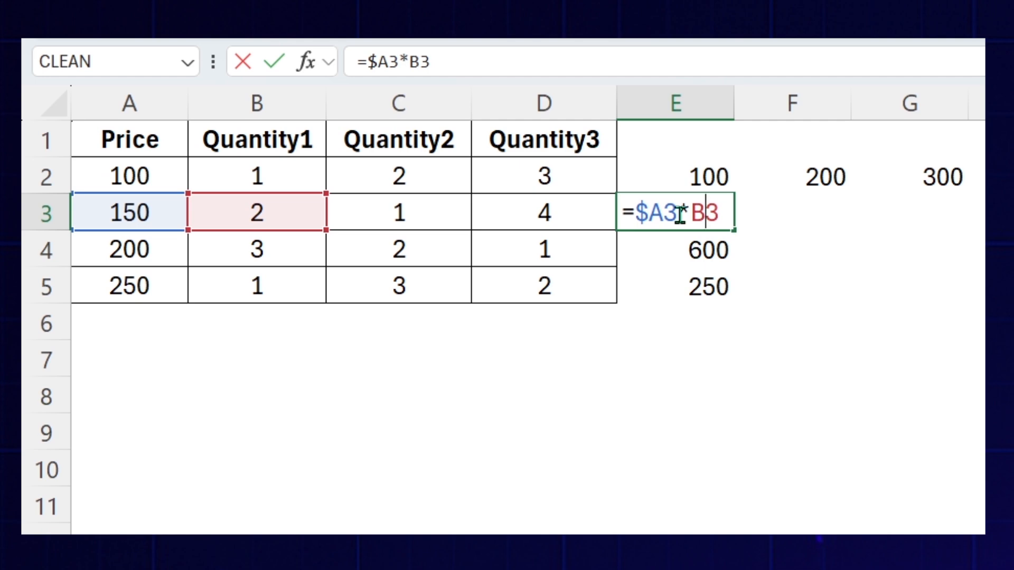
{"action": "key", "text": "Escape"}
{"action": "left_click", "coordinate": [706, 245]}
{"action": "double_click", "coordinate": [699, 239]}
{"action": "key", "text": "Escape"}
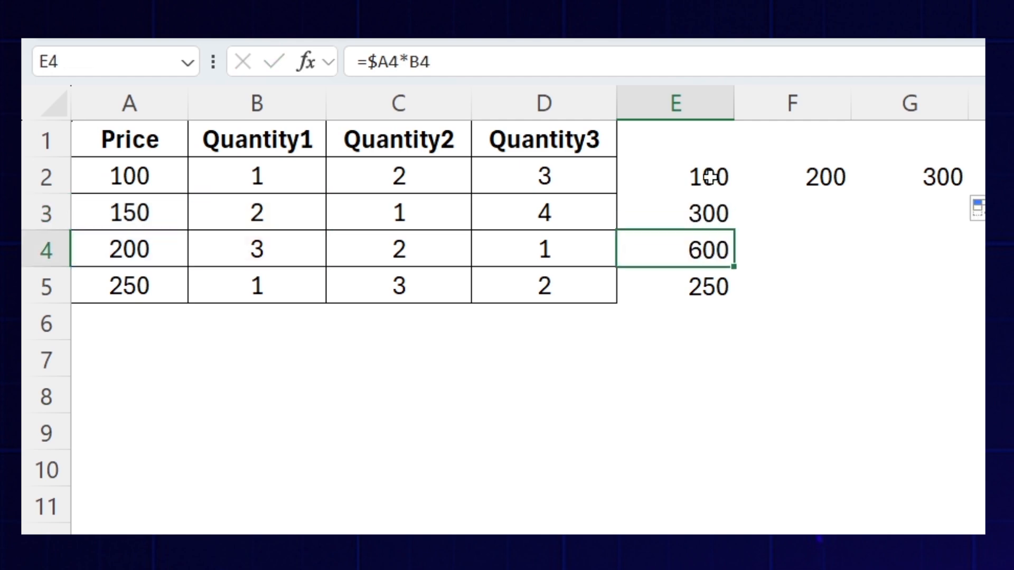
- Examine the formulas in F2 and G2 to see how the column-locked reference behaves across the row
{"action": "left_click", "coordinate": [709, 176]}
{"action": "double_click", "coordinate": [800, 190]}
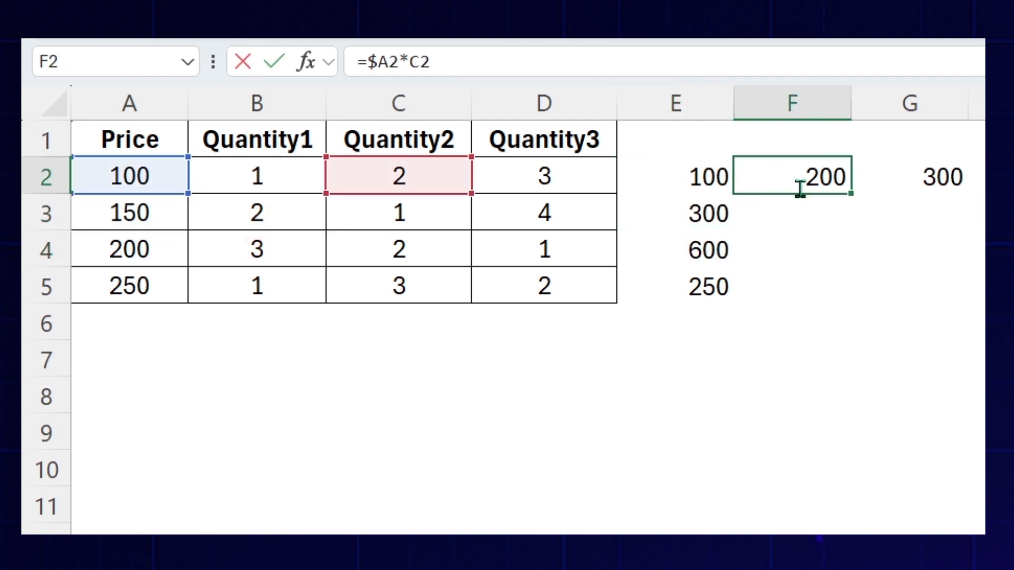
{"action": "key", "text": "Escape"}
{"action": "double_click", "coordinate": [894, 195]}
{"action": "key", "text": "Escape"}
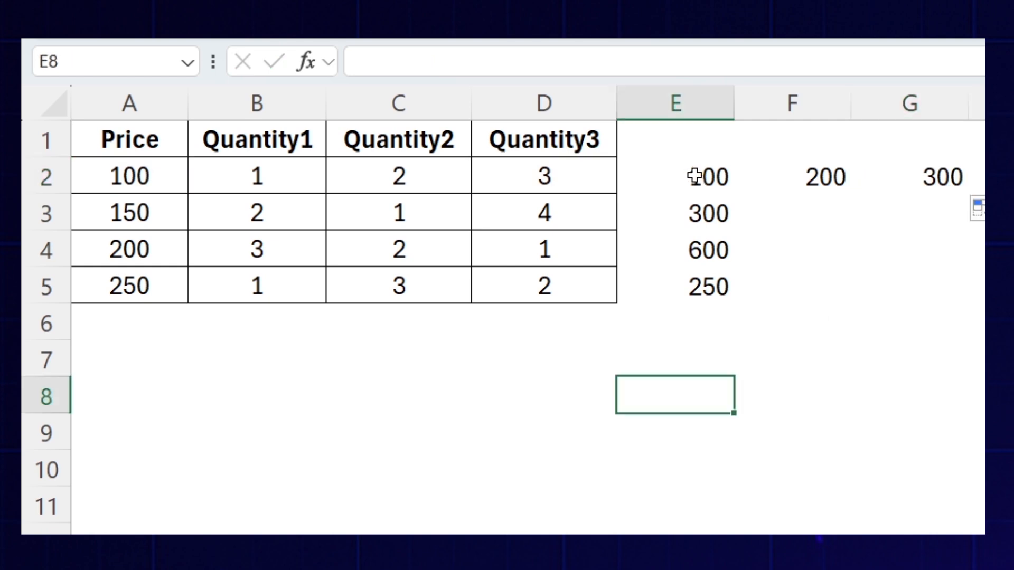
- Highlight the results down column E and across E2 to G2 in turn to compare both fill directions
{"action": "left_click_drag", "start_coordinate": [694, 176], "coordinate": [696, 364]}
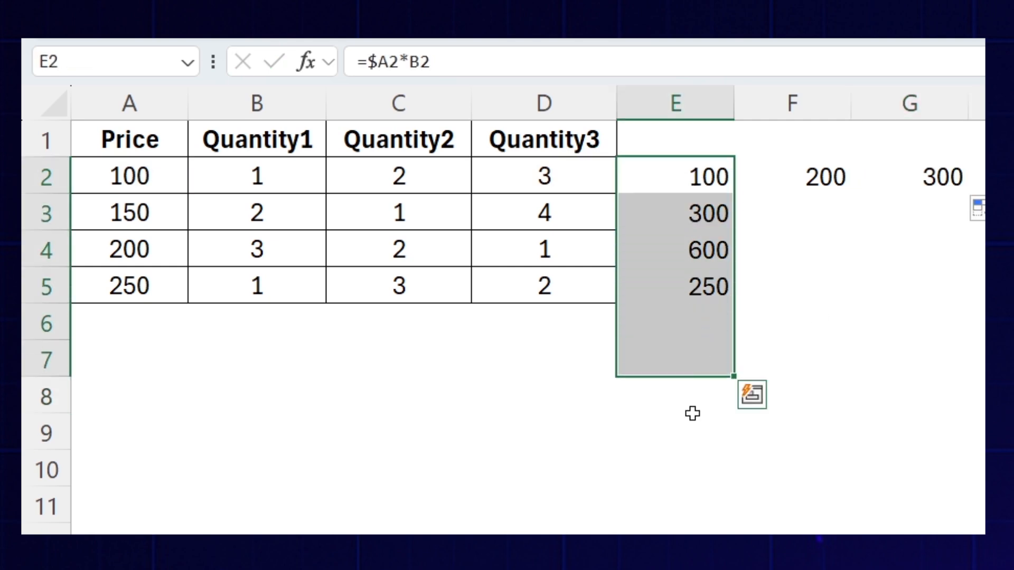
{"action": "left_click_drag", "start_coordinate": [675, 174], "coordinate": [894, 183]}
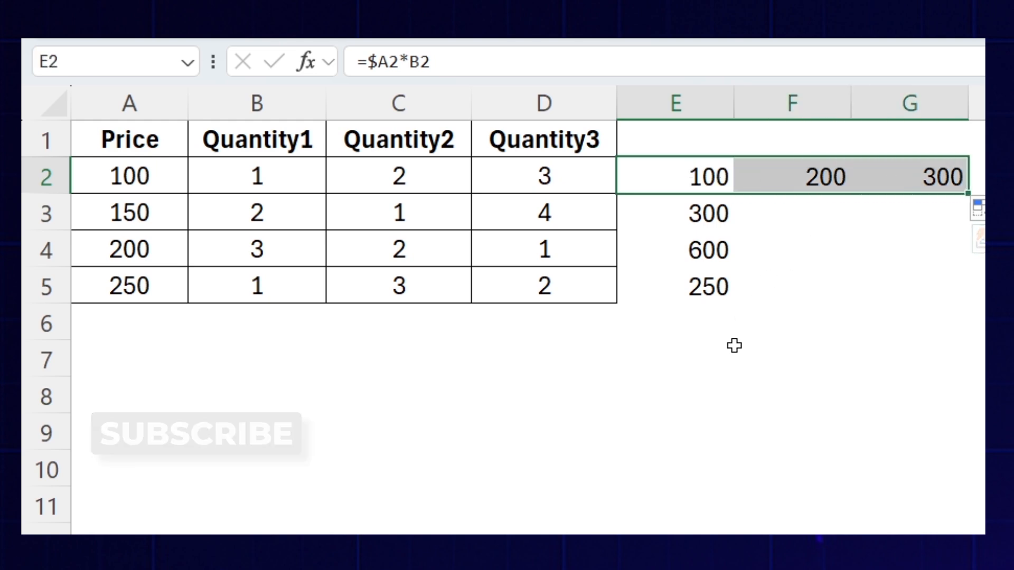
{"action": "left_click", "coordinate": [681, 180]}
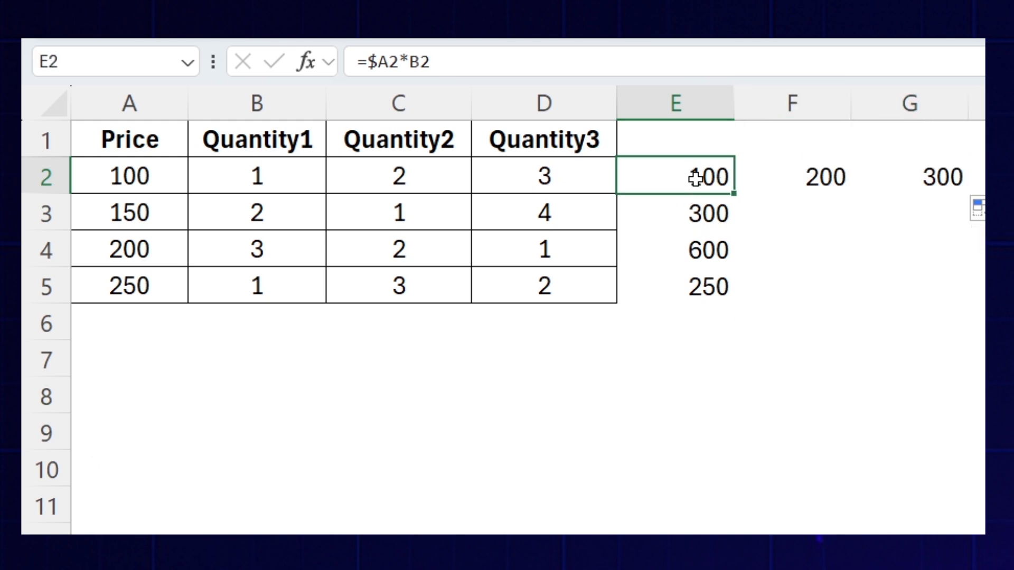
{"action": "left_click_drag", "start_coordinate": [695, 179], "coordinate": [697, 305]}
{"action": "left_click", "coordinate": [719, 183]}
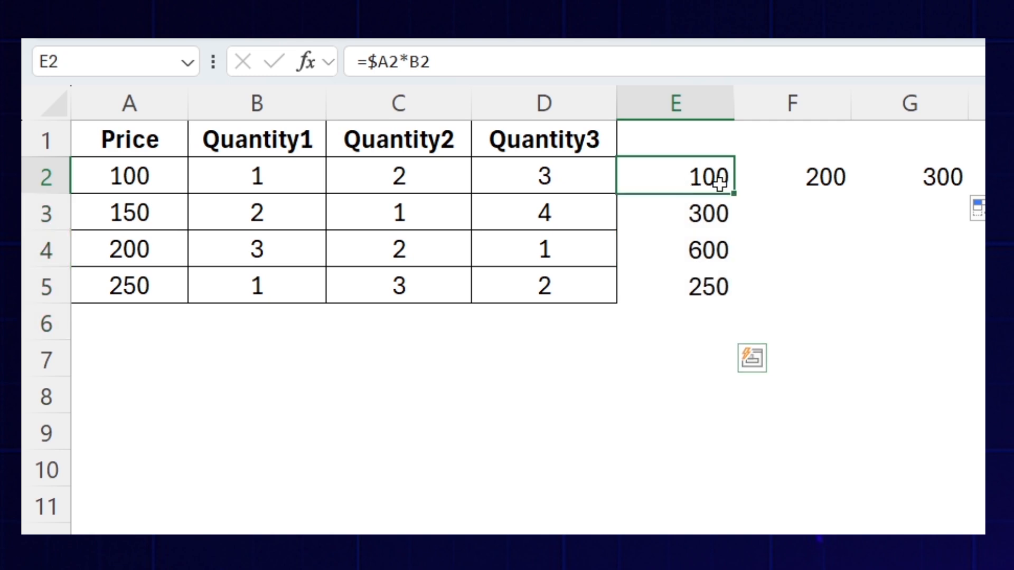
{"action": "left_click_drag", "start_coordinate": [719, 183], "coordinate": [912, 194]}
- Review the references in E2 and fill the =$A2*B2 formula across to G2 again
{"action": "double_click", "coordinate": [703, 171]}
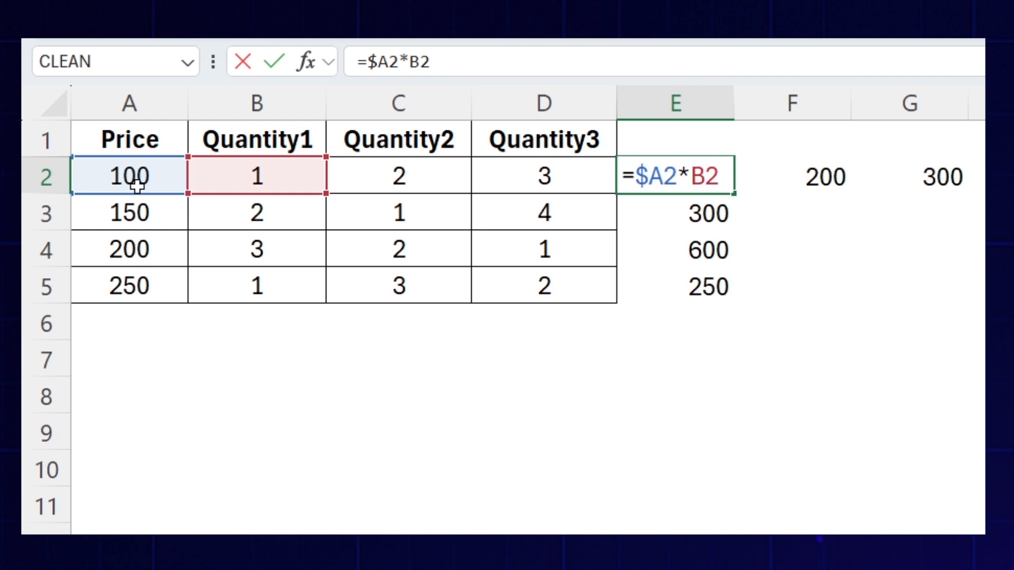
{"action": "key", "text": "Escape"}
{"action": "left_click_drag", "start_coordinate": [737, 196], "coordinate": [940, 188]}
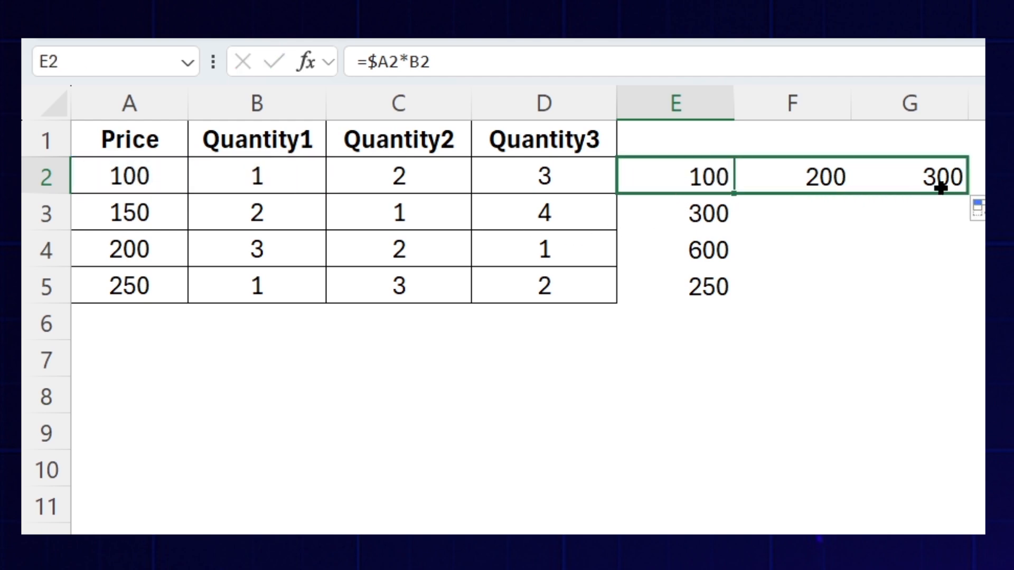
- Remove the column lock in E2 so the formula reads =A2*B2, and fill it across to G2
{"action": "double_click", "coordinate": [690, 175]}
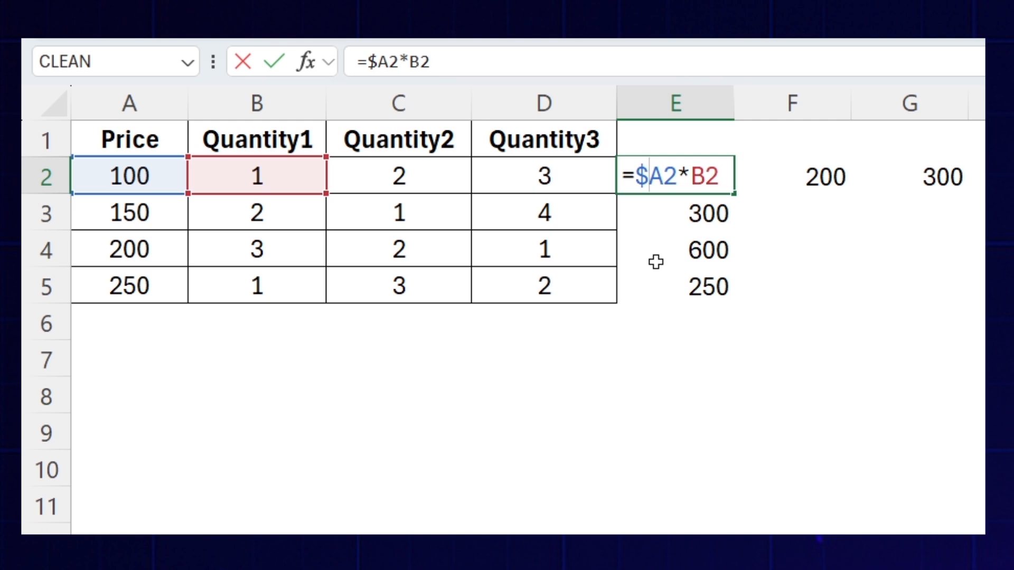
{"action": "key", "text": "BackSpace"}
{"action": "key", "text": "Return"}
{"action": "left_click", "coordinate": [681, 169]}
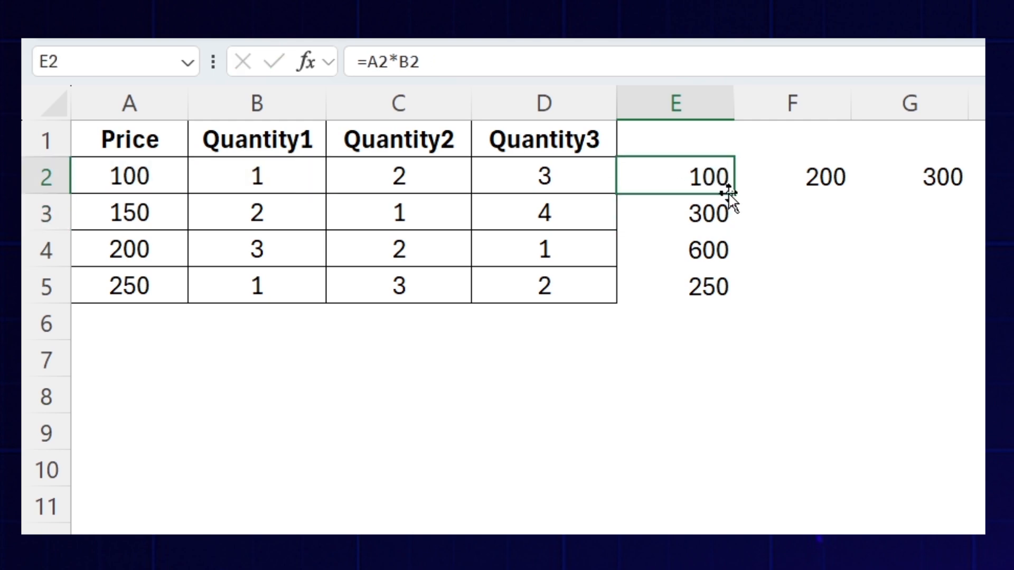
{"action": "left_click_drag", "start_coordinate": [734, 194], "coordinate": [962, 196]}
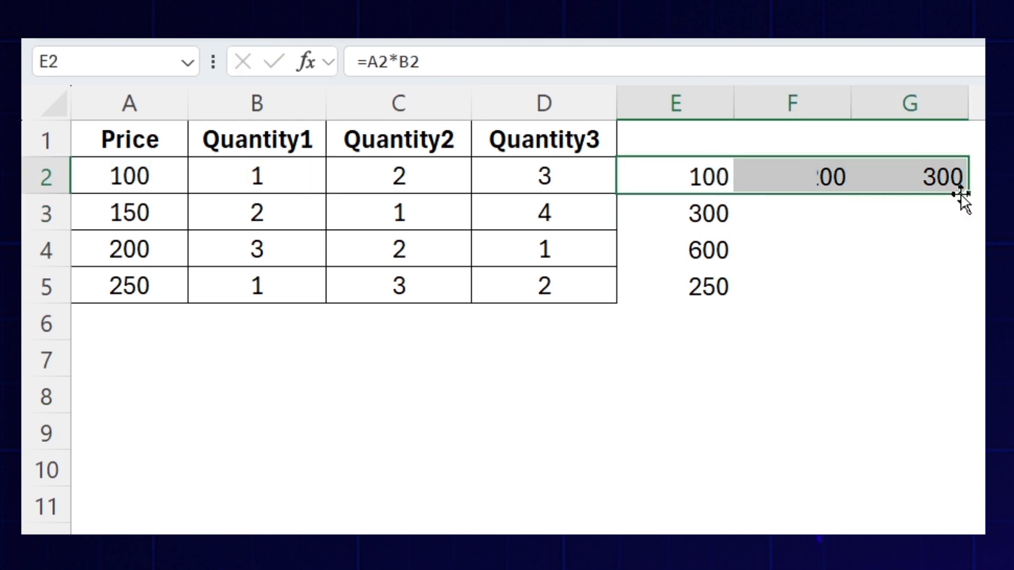
- Inspect the shifted cell references in the filled relative formulas in F2 and G2
{"action": "double_click", "coordinate": [821, 174]}
{"action": "double_click", "coordinate": [912, 175]}
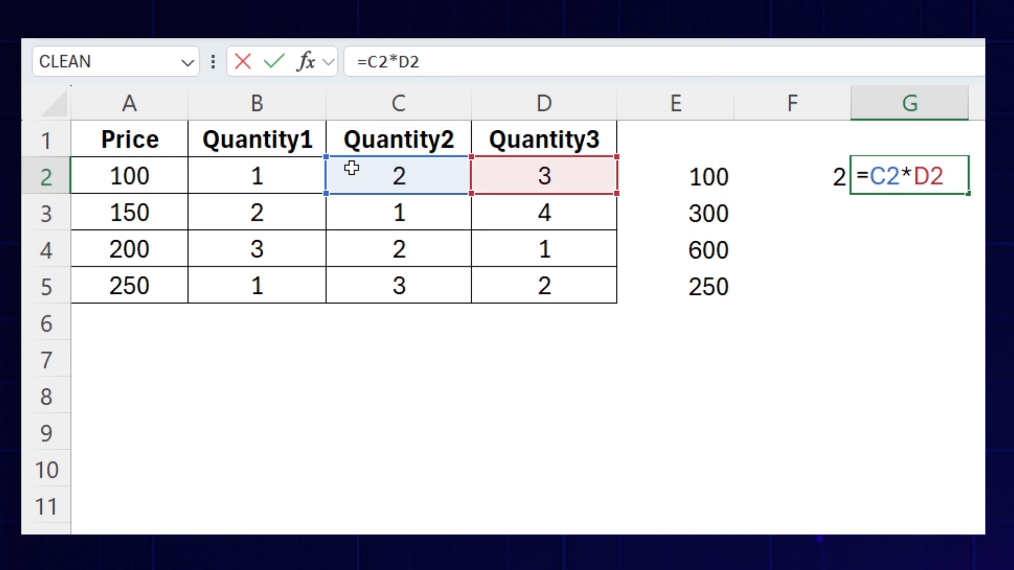
{"action": "key", "text": "Escape"}
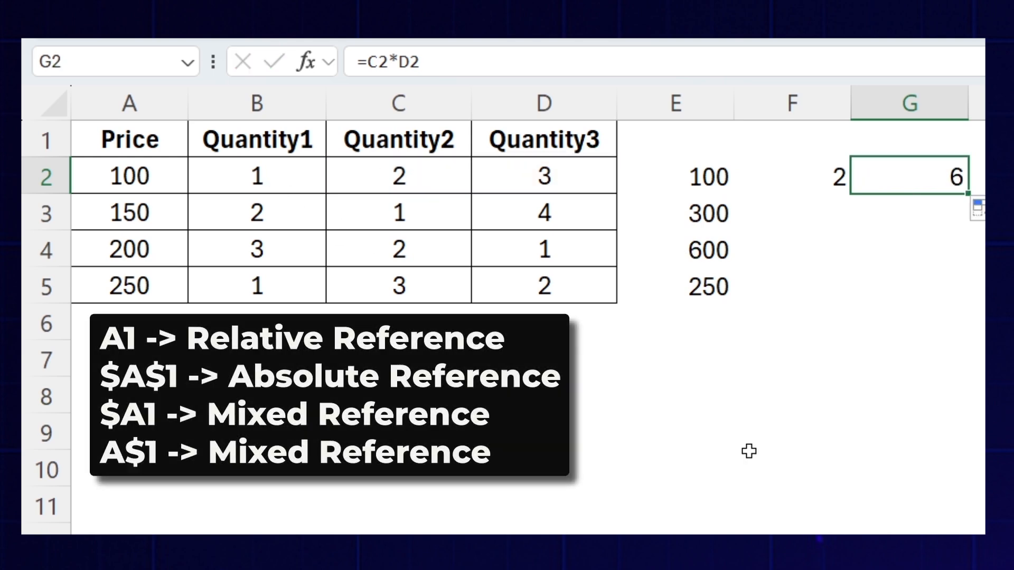